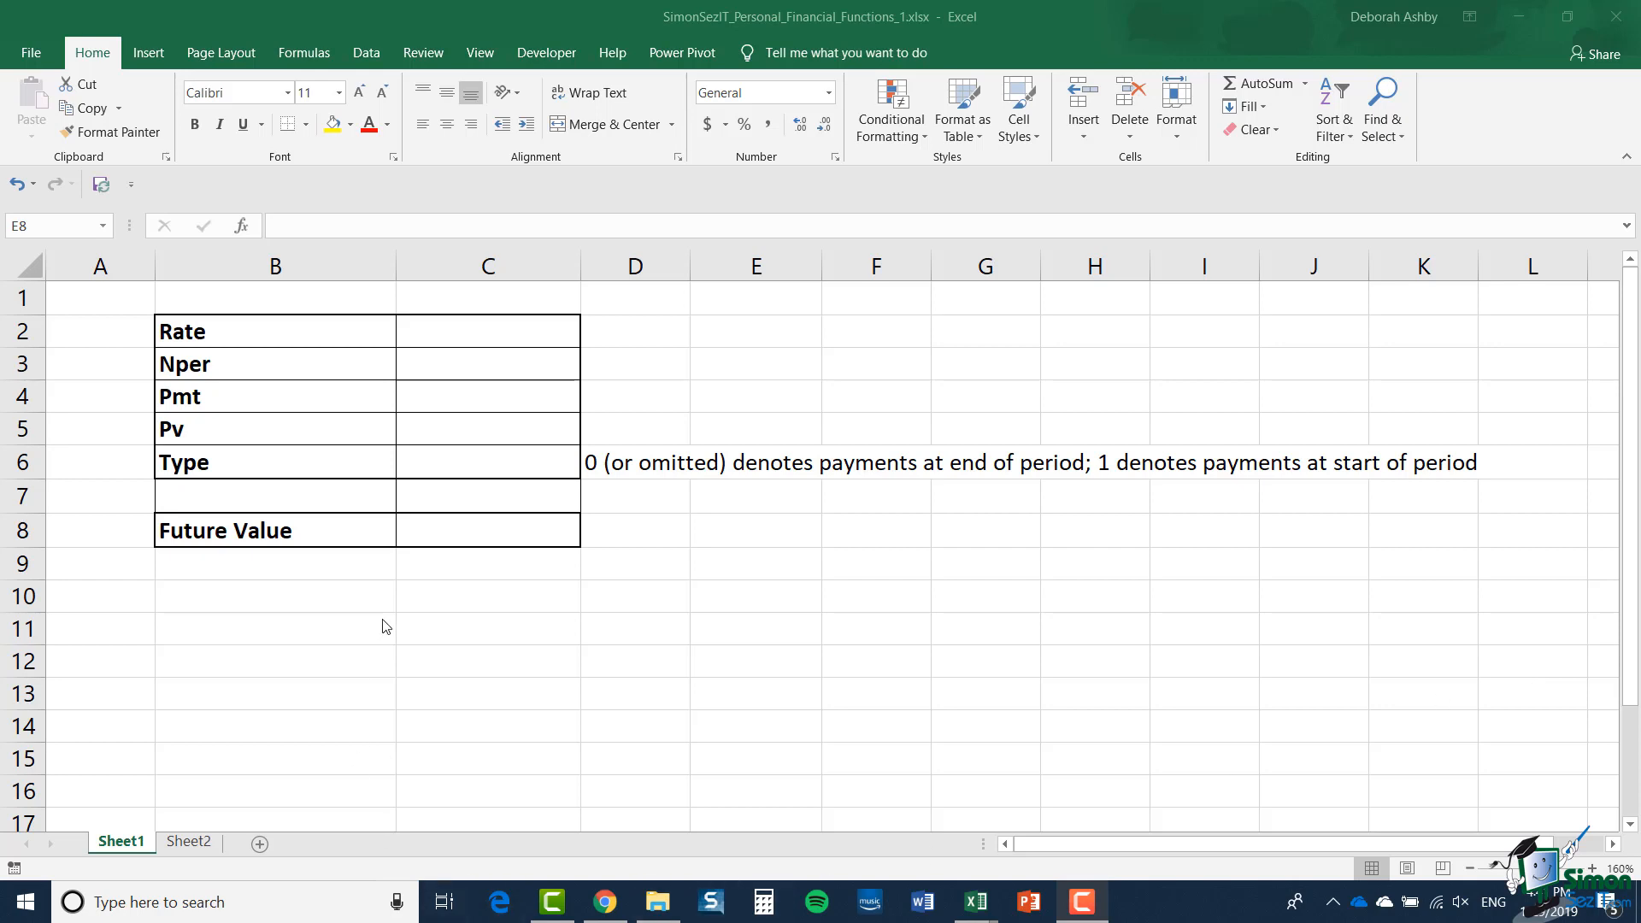
Start an FV function in the Future Value cell C8 and set its Rate argument to C2/12
click(509, 533)
text(=)
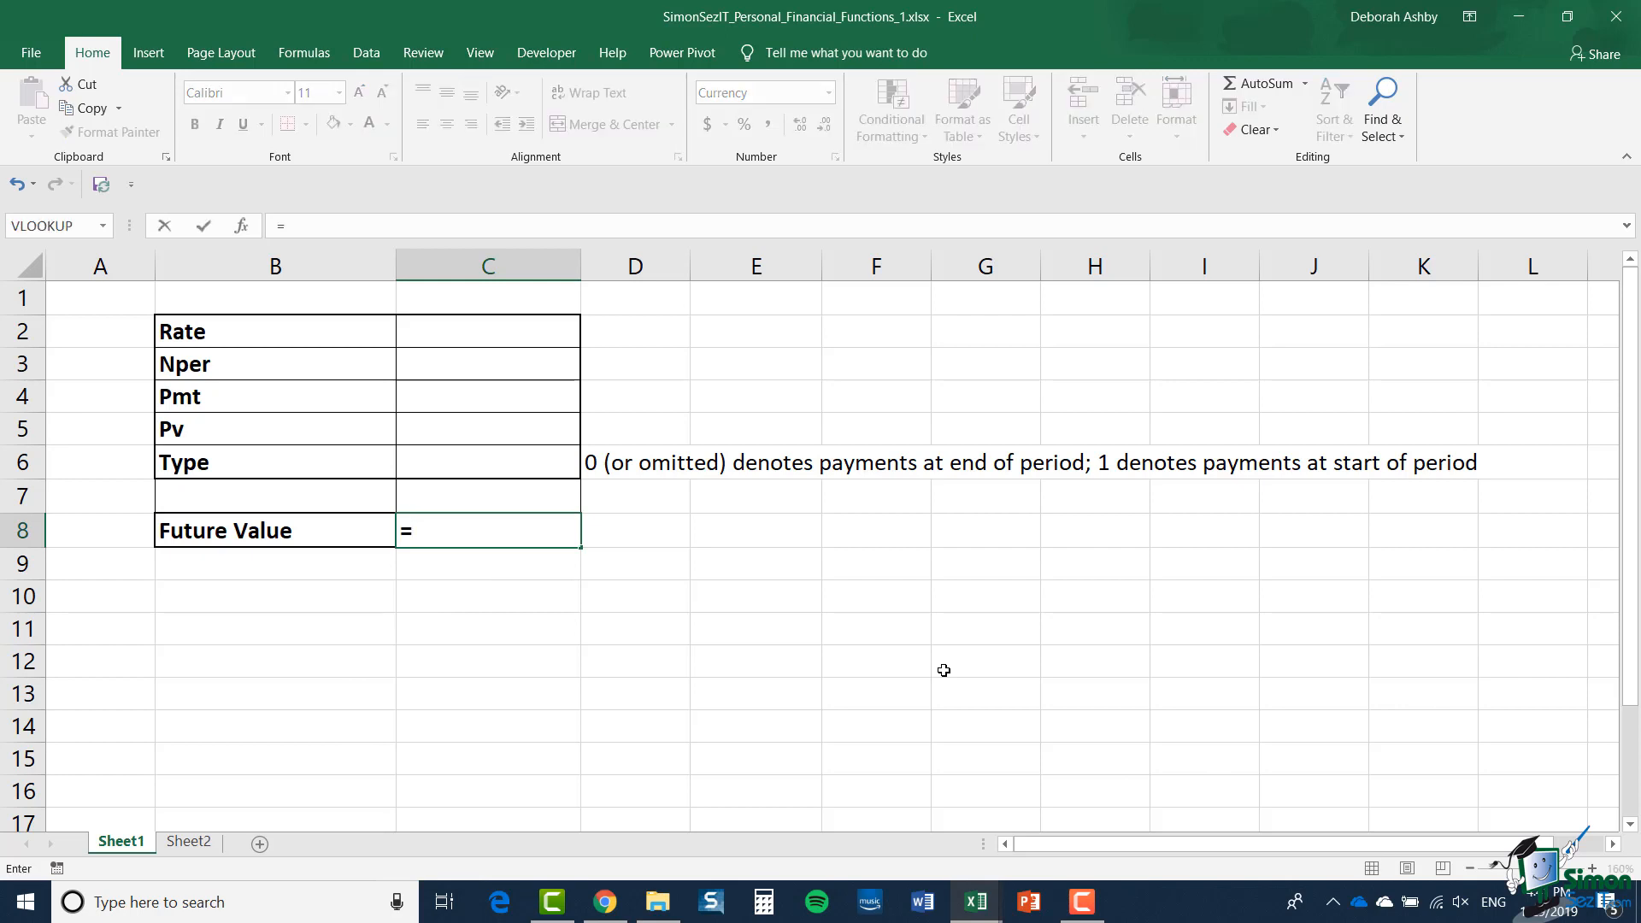
text(FV()
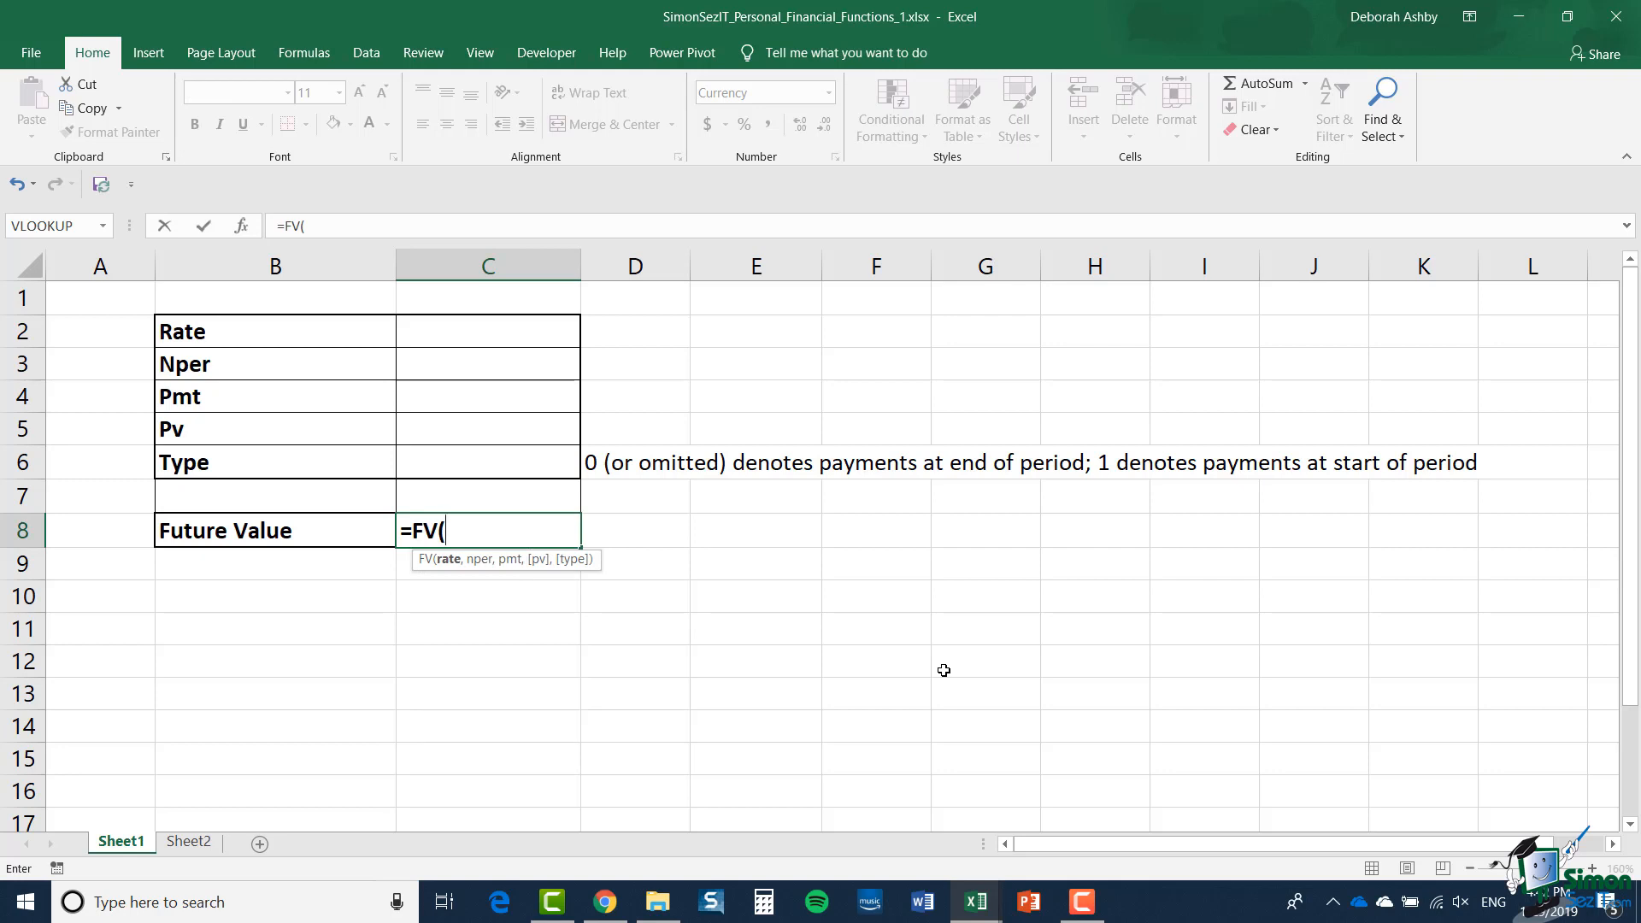
click(242, 225)
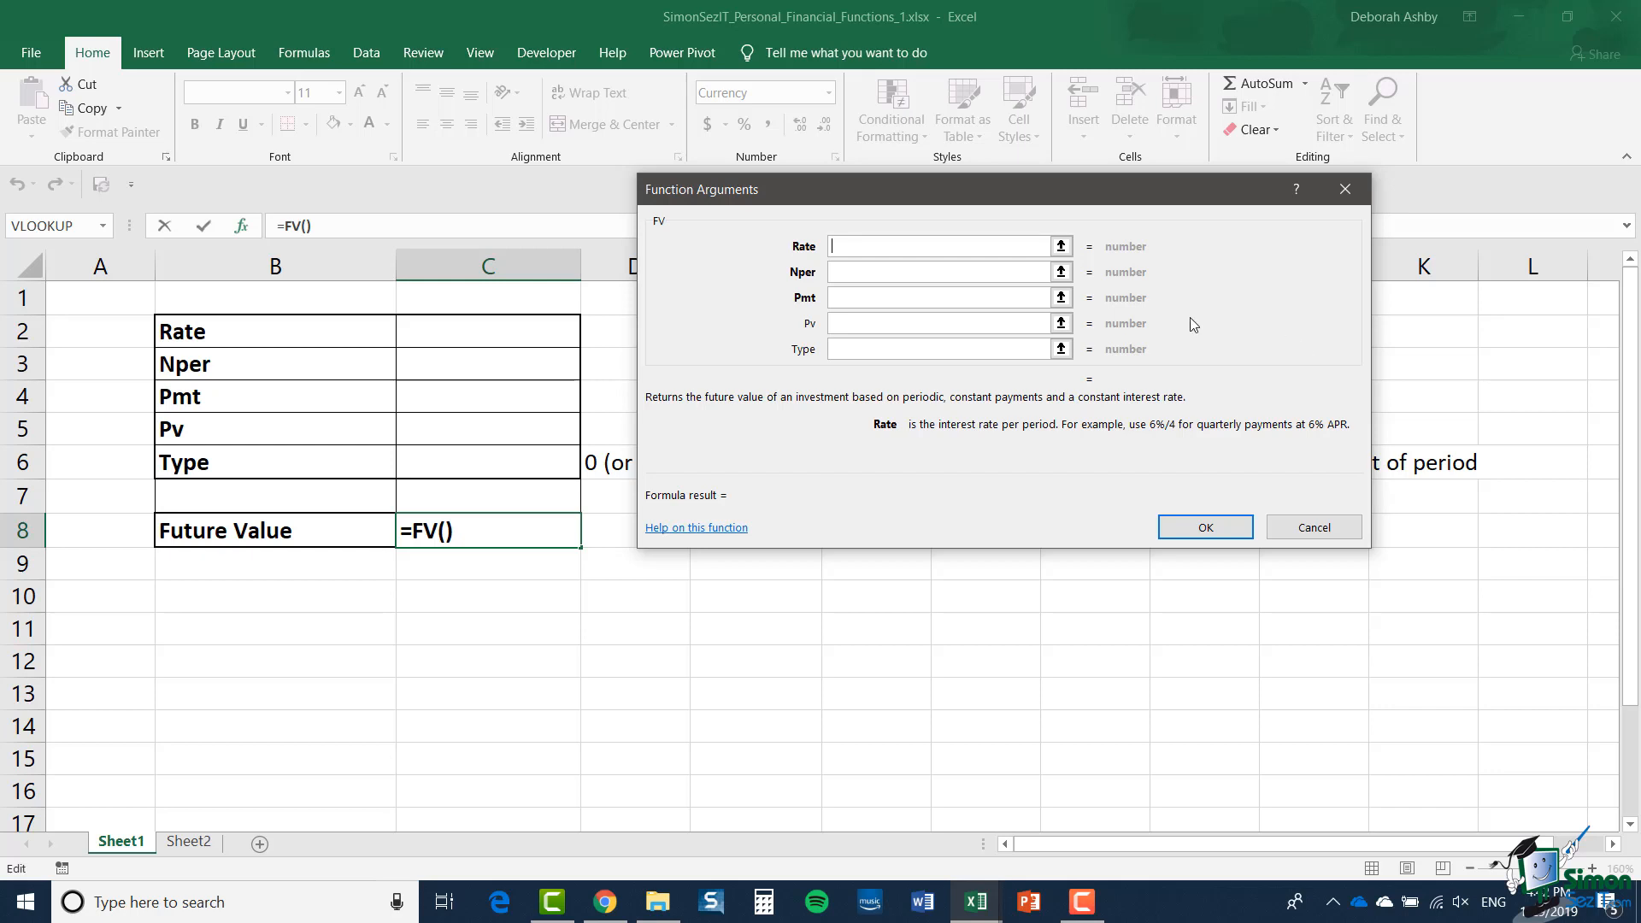
click(488, 337)
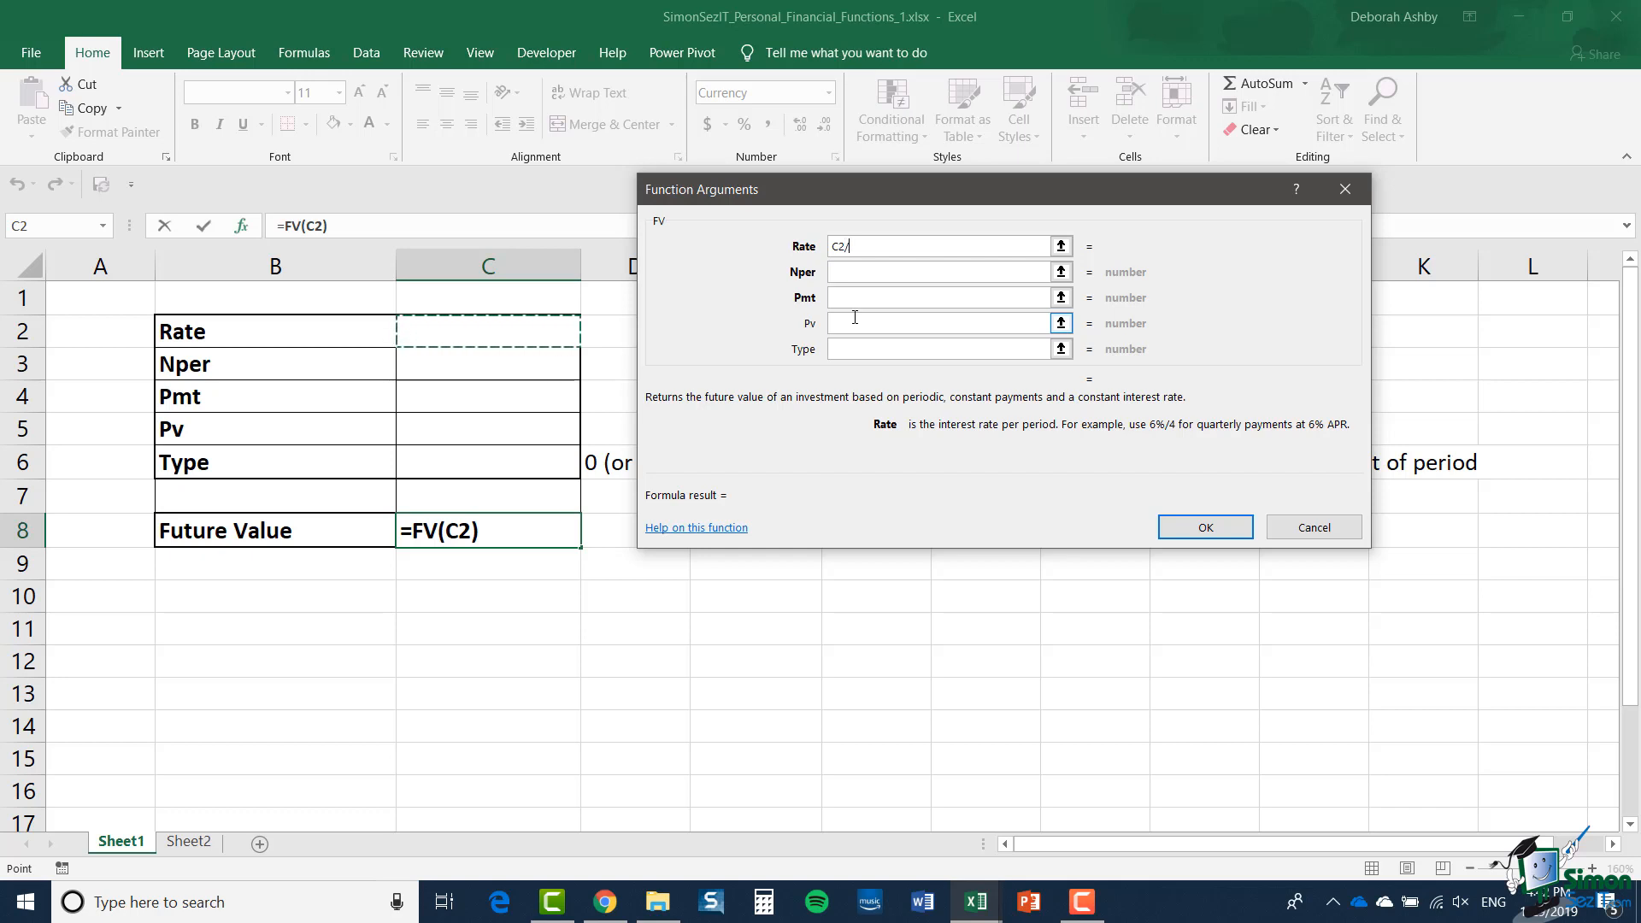
text(/12)
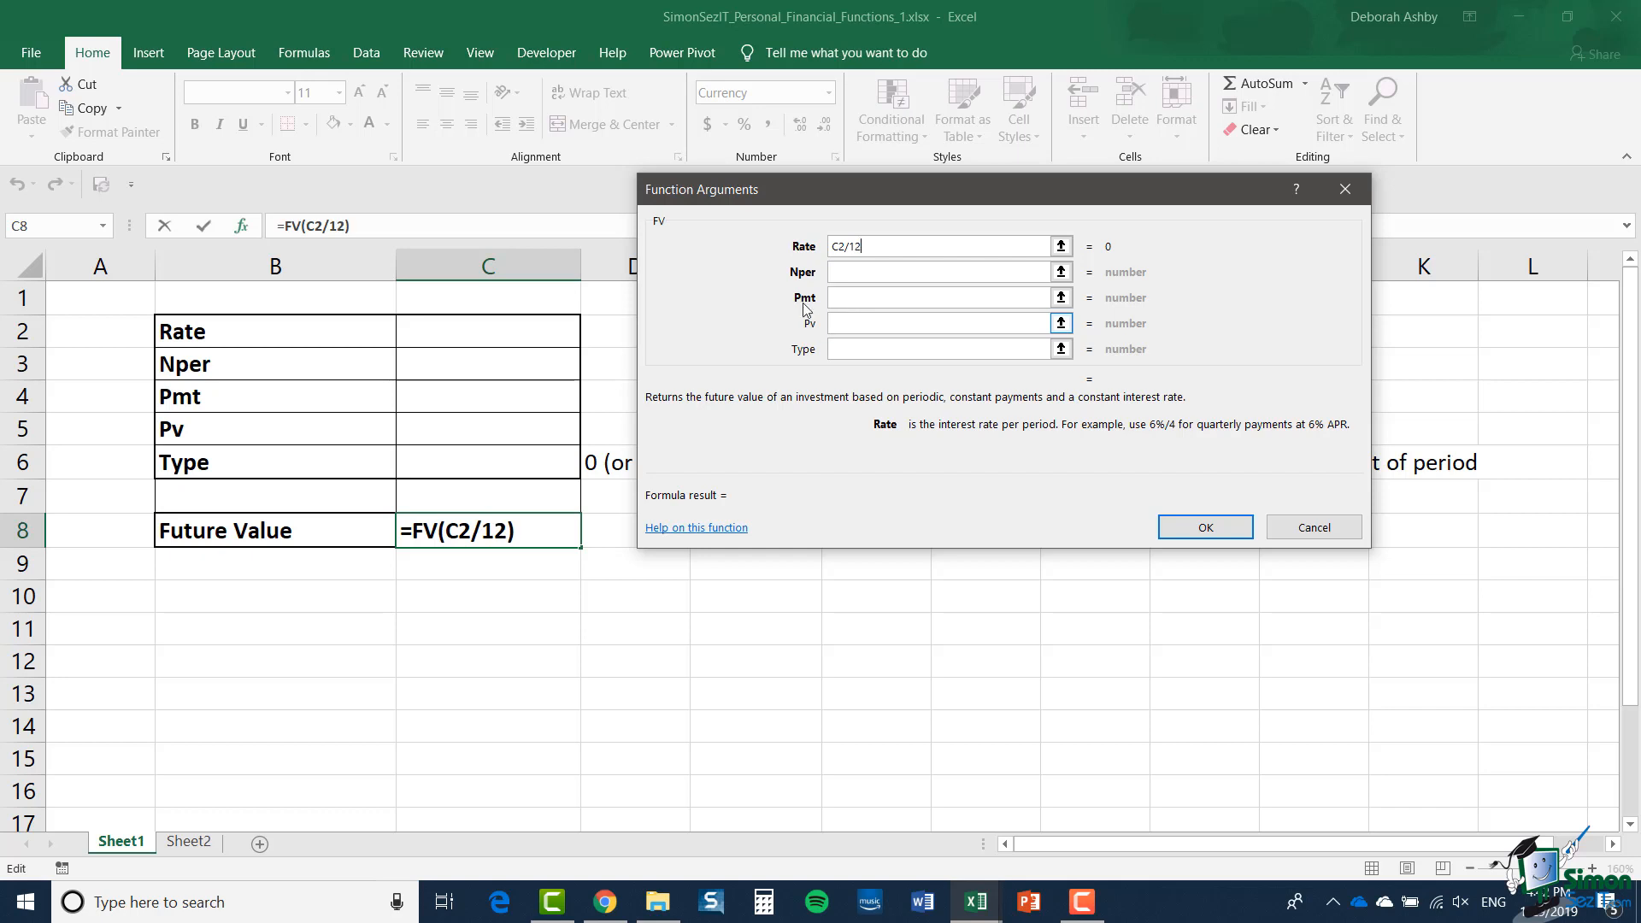
Complete the FV function with Nper C3, Pmt C4, Pv C5 and Type C6
click(936, 272)
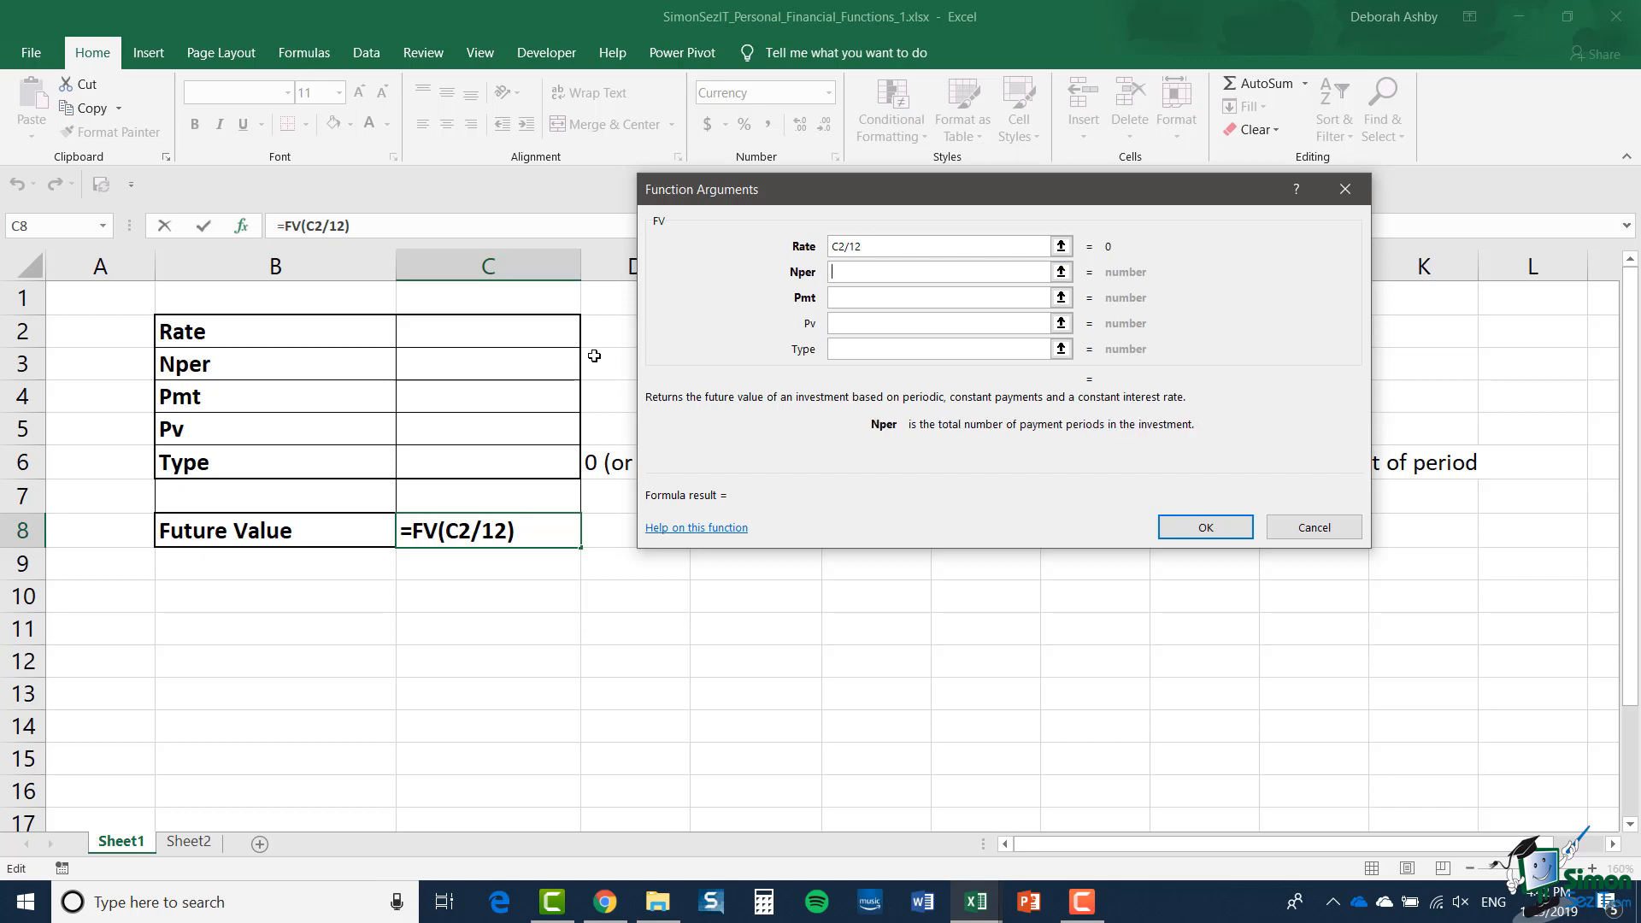
click(505, 367)
click(851, 299)
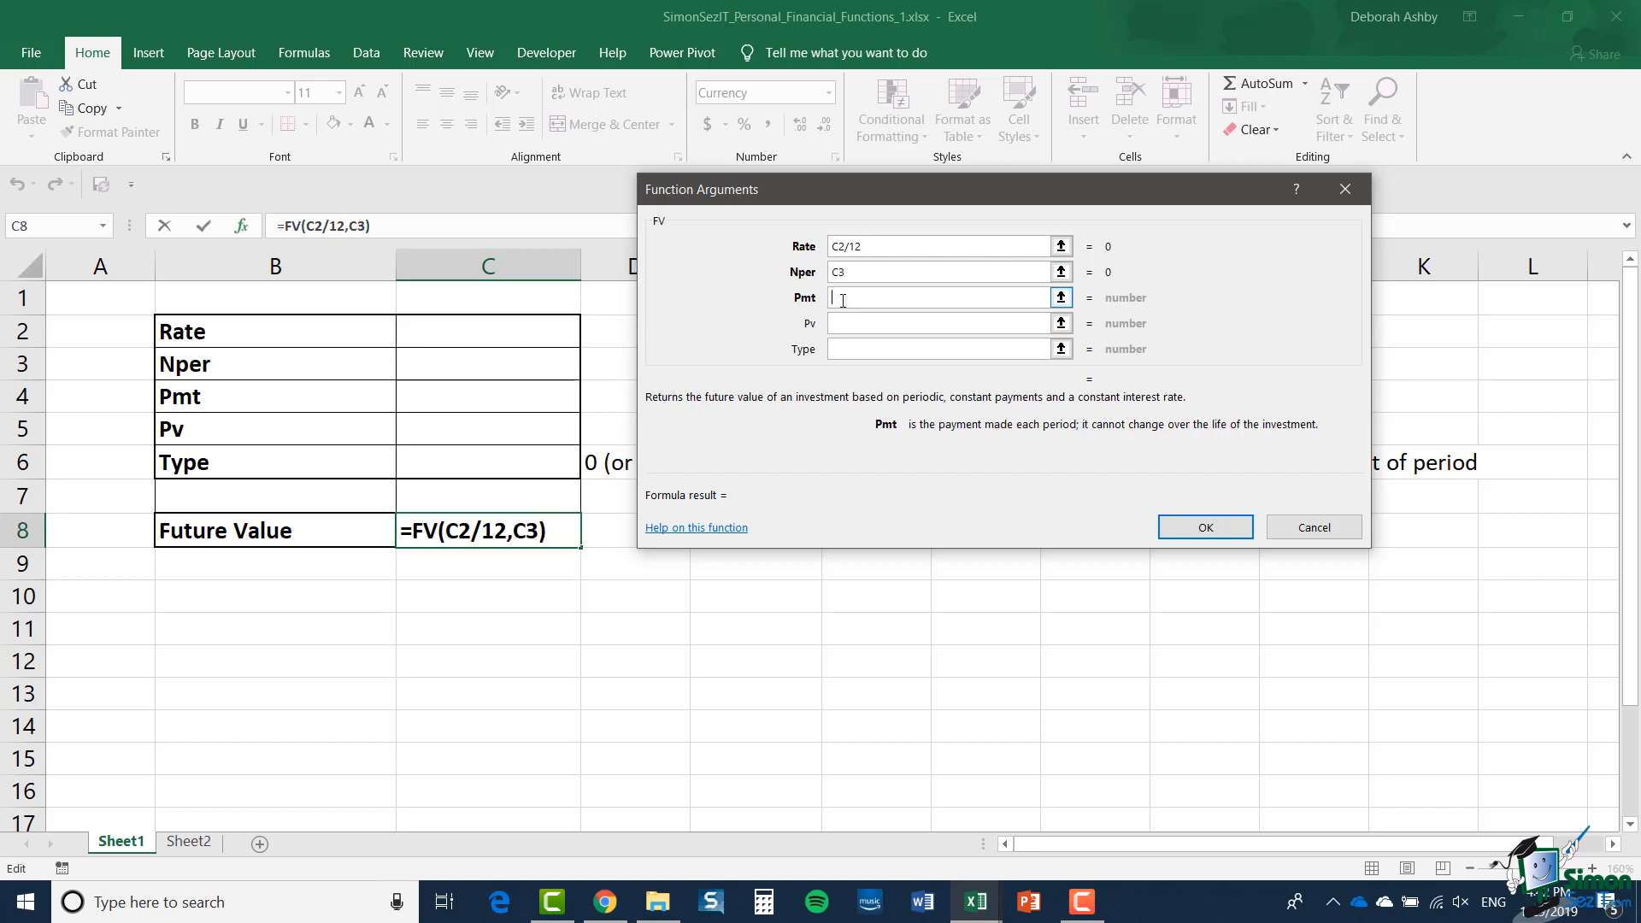
click(509, 393)
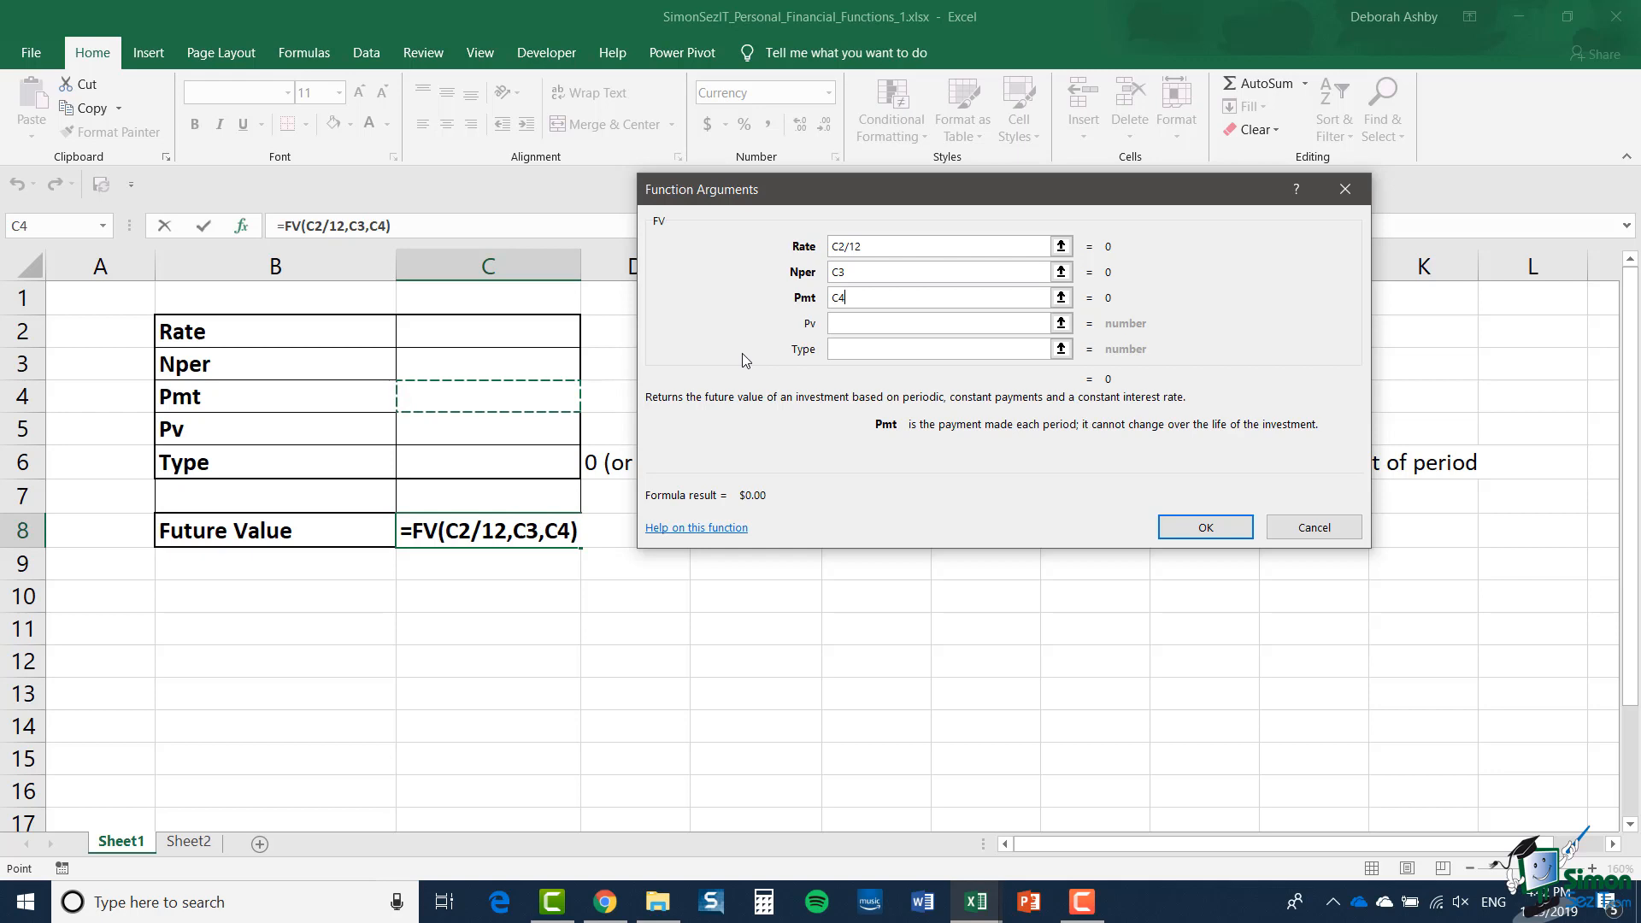
click(870, 329)
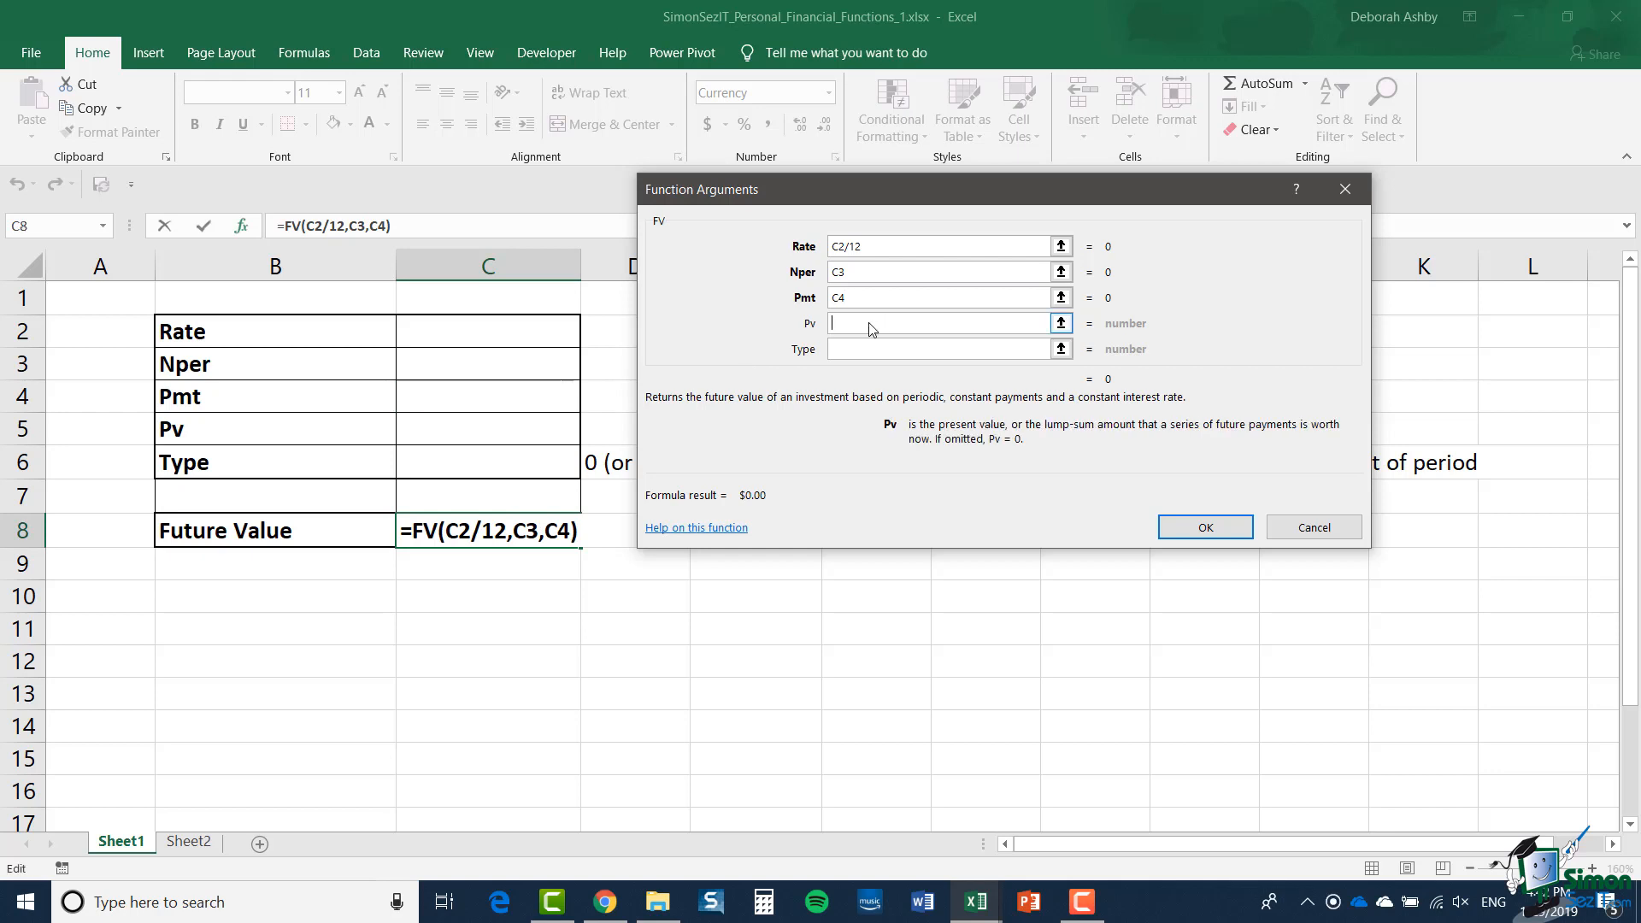
click(490, 432)
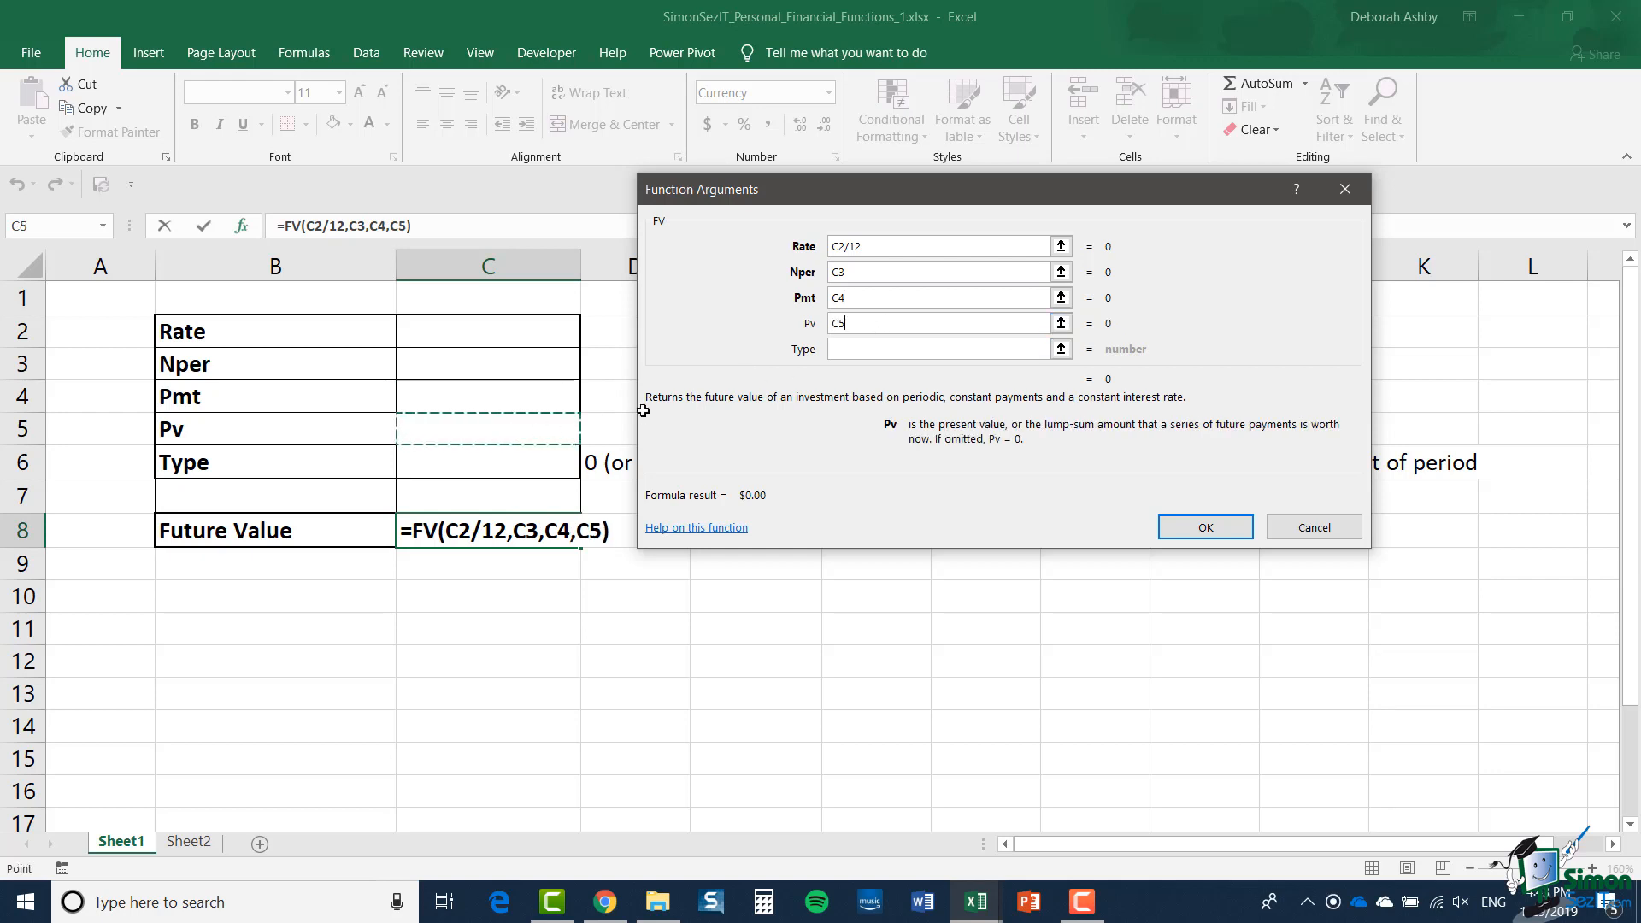
click(833, 350)
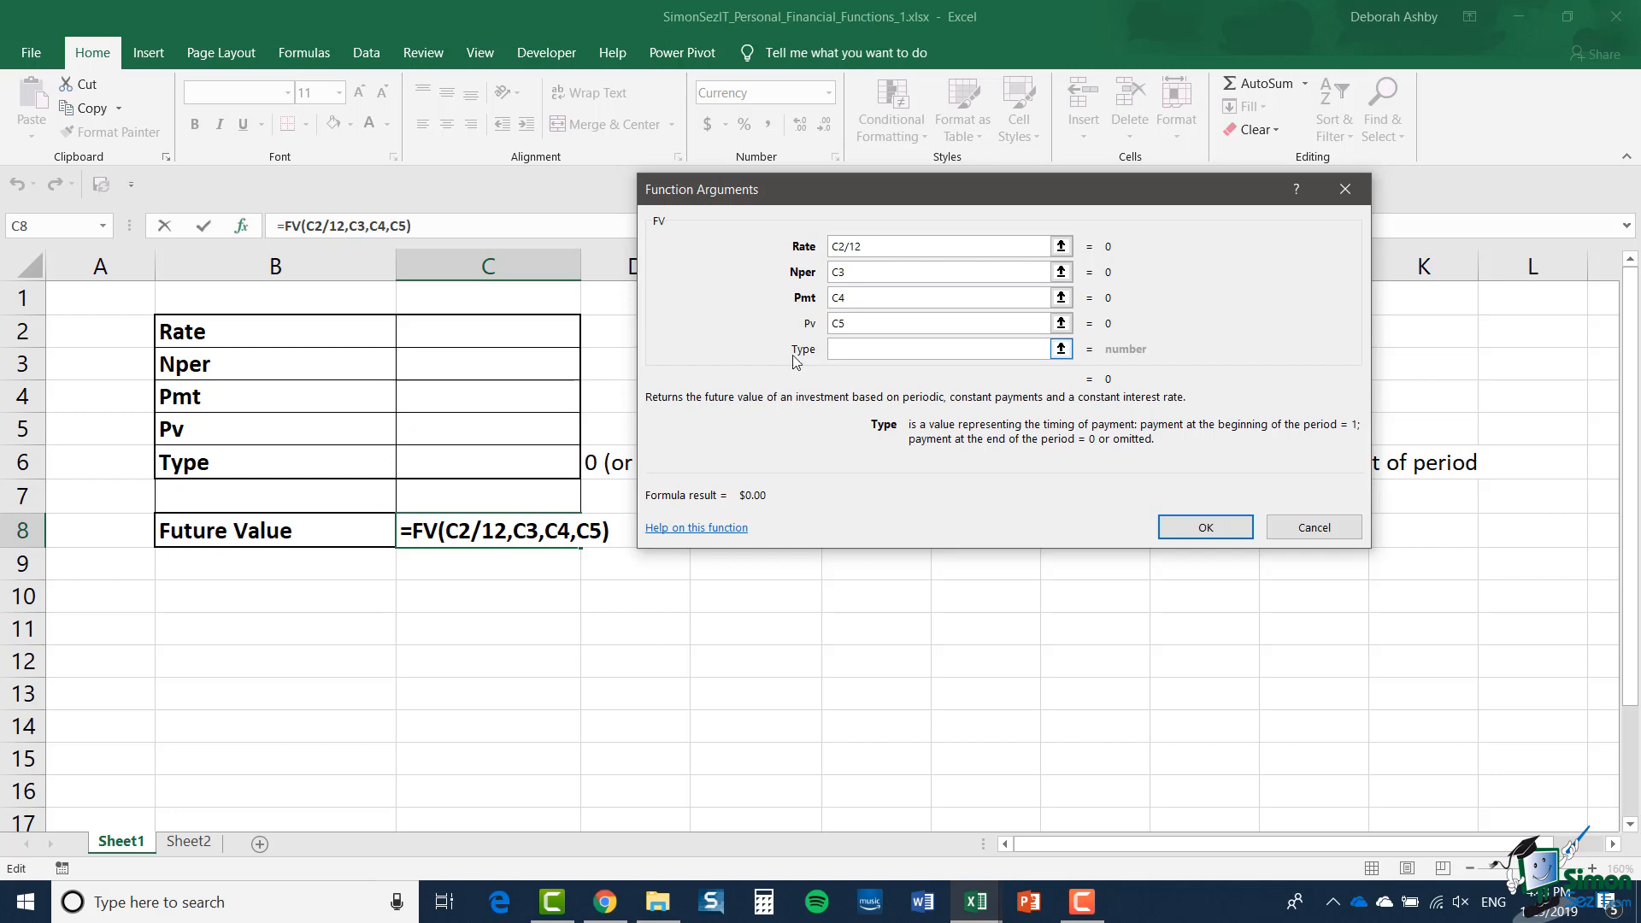
click(498, 465)
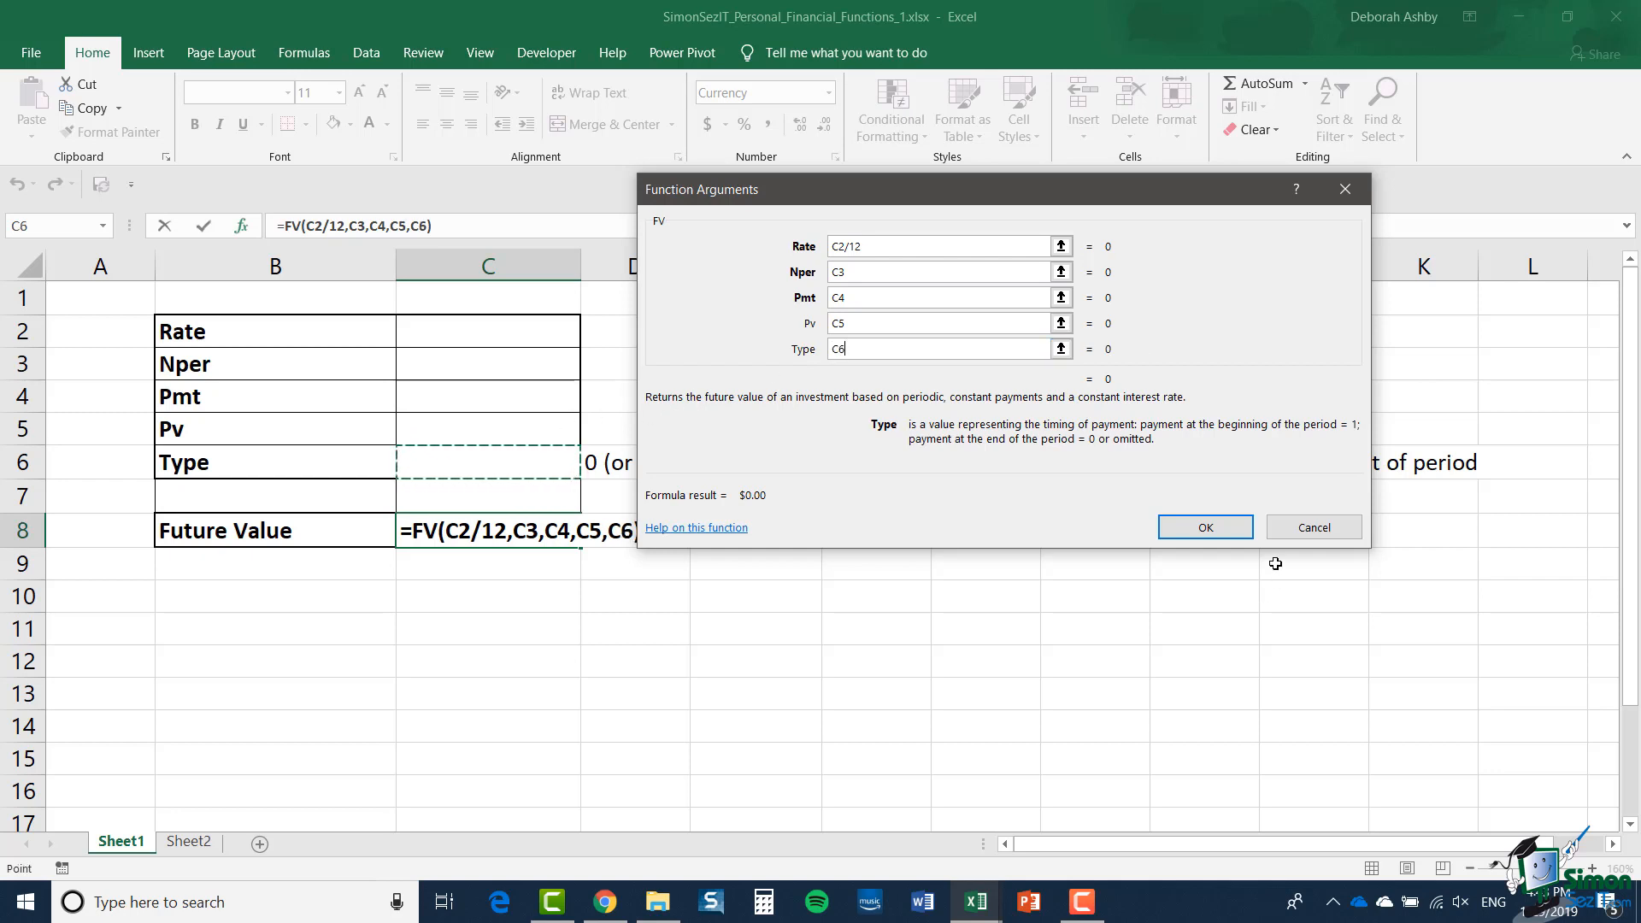
click(1199, 531)
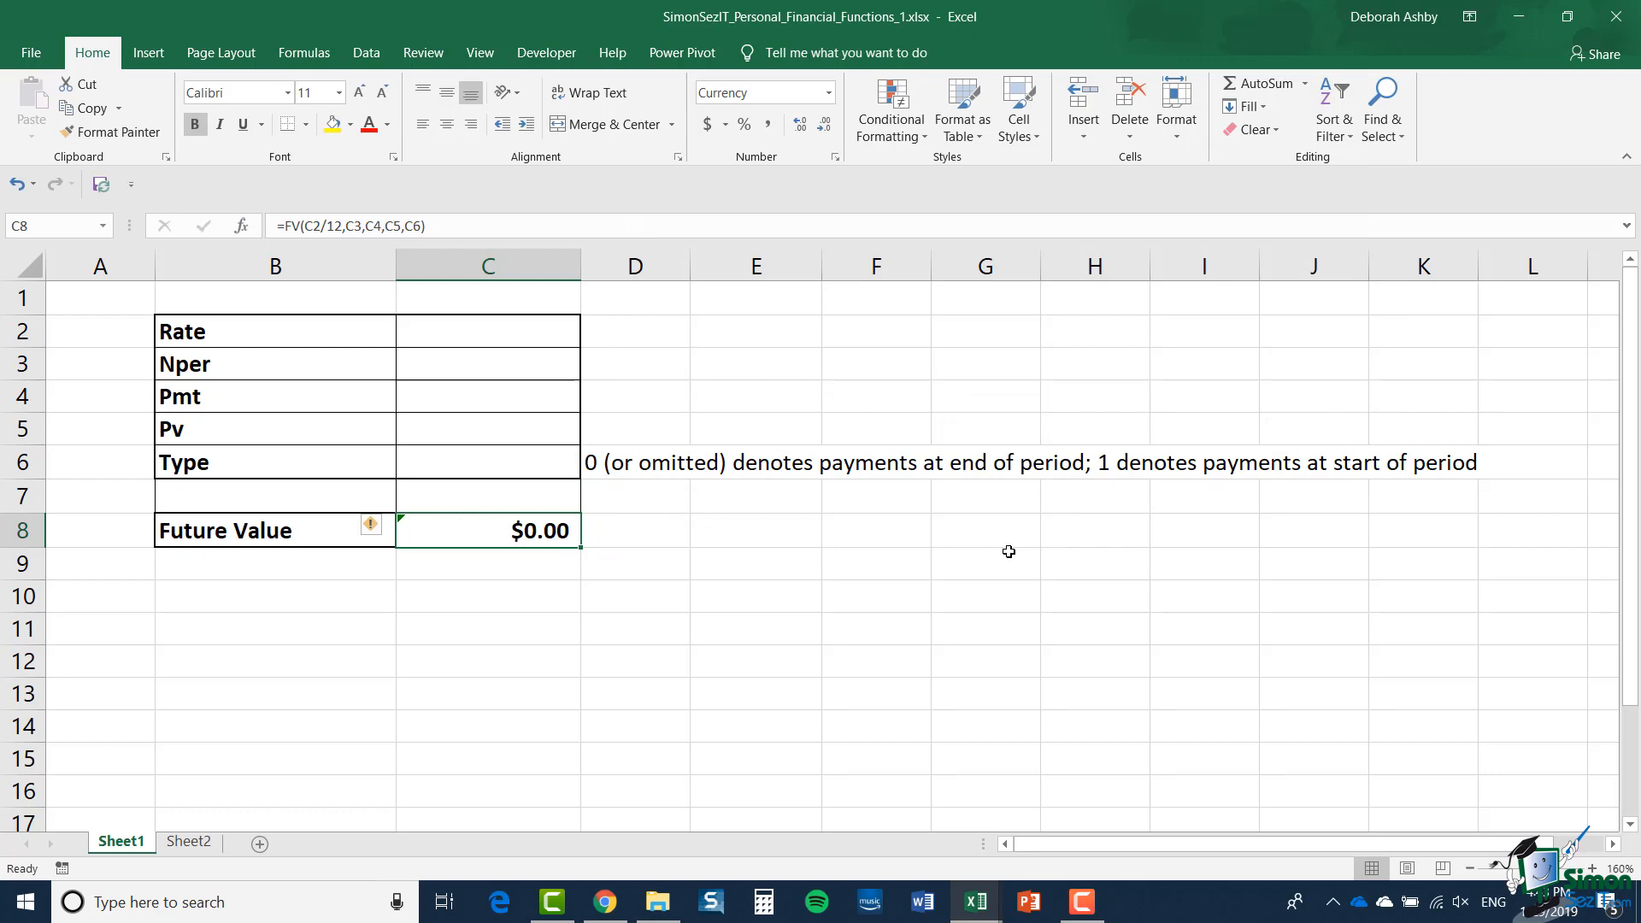
Enter a Rate of 3% in C2 and an Nper of 120 in C3
click(488, 338)
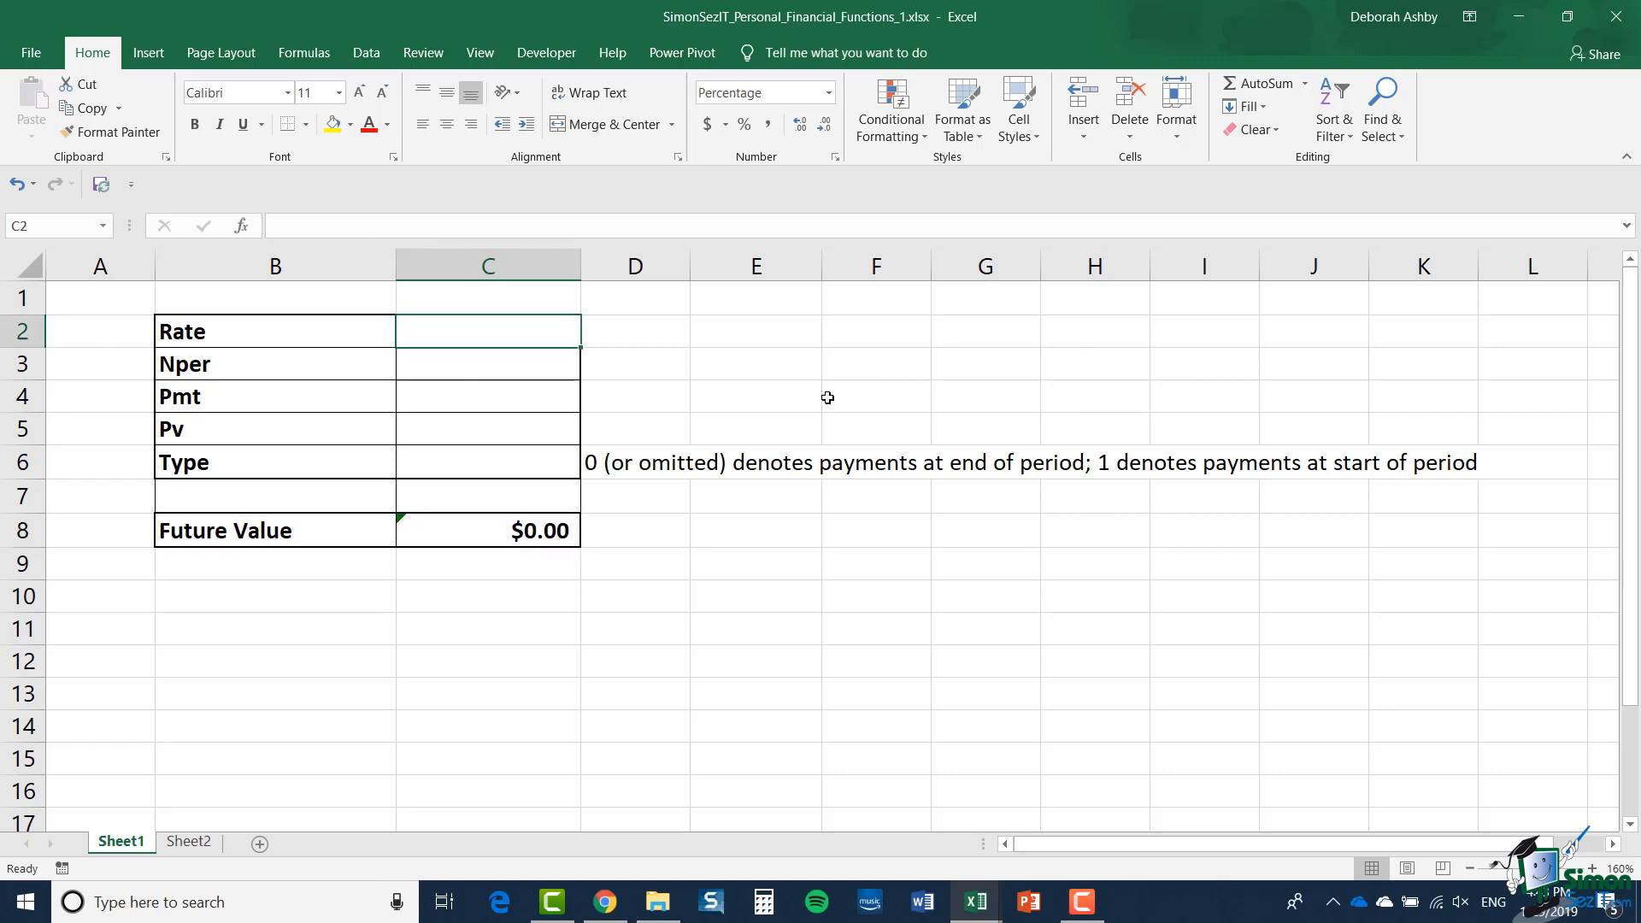
text(3%)
click(566, 368)
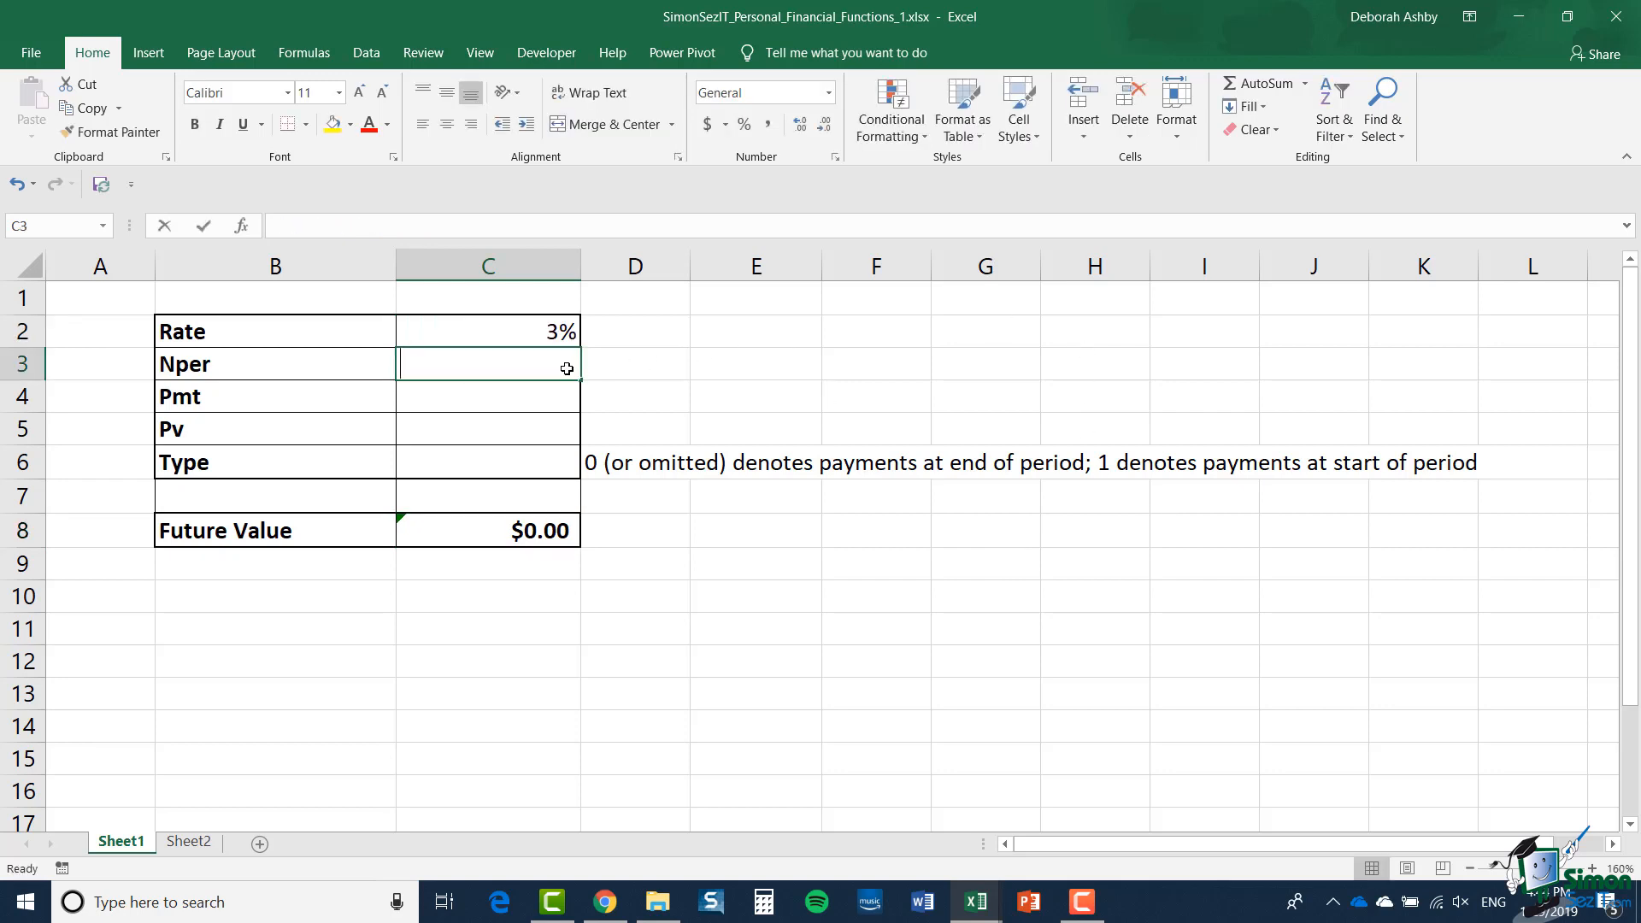
text(120)
key(Return)
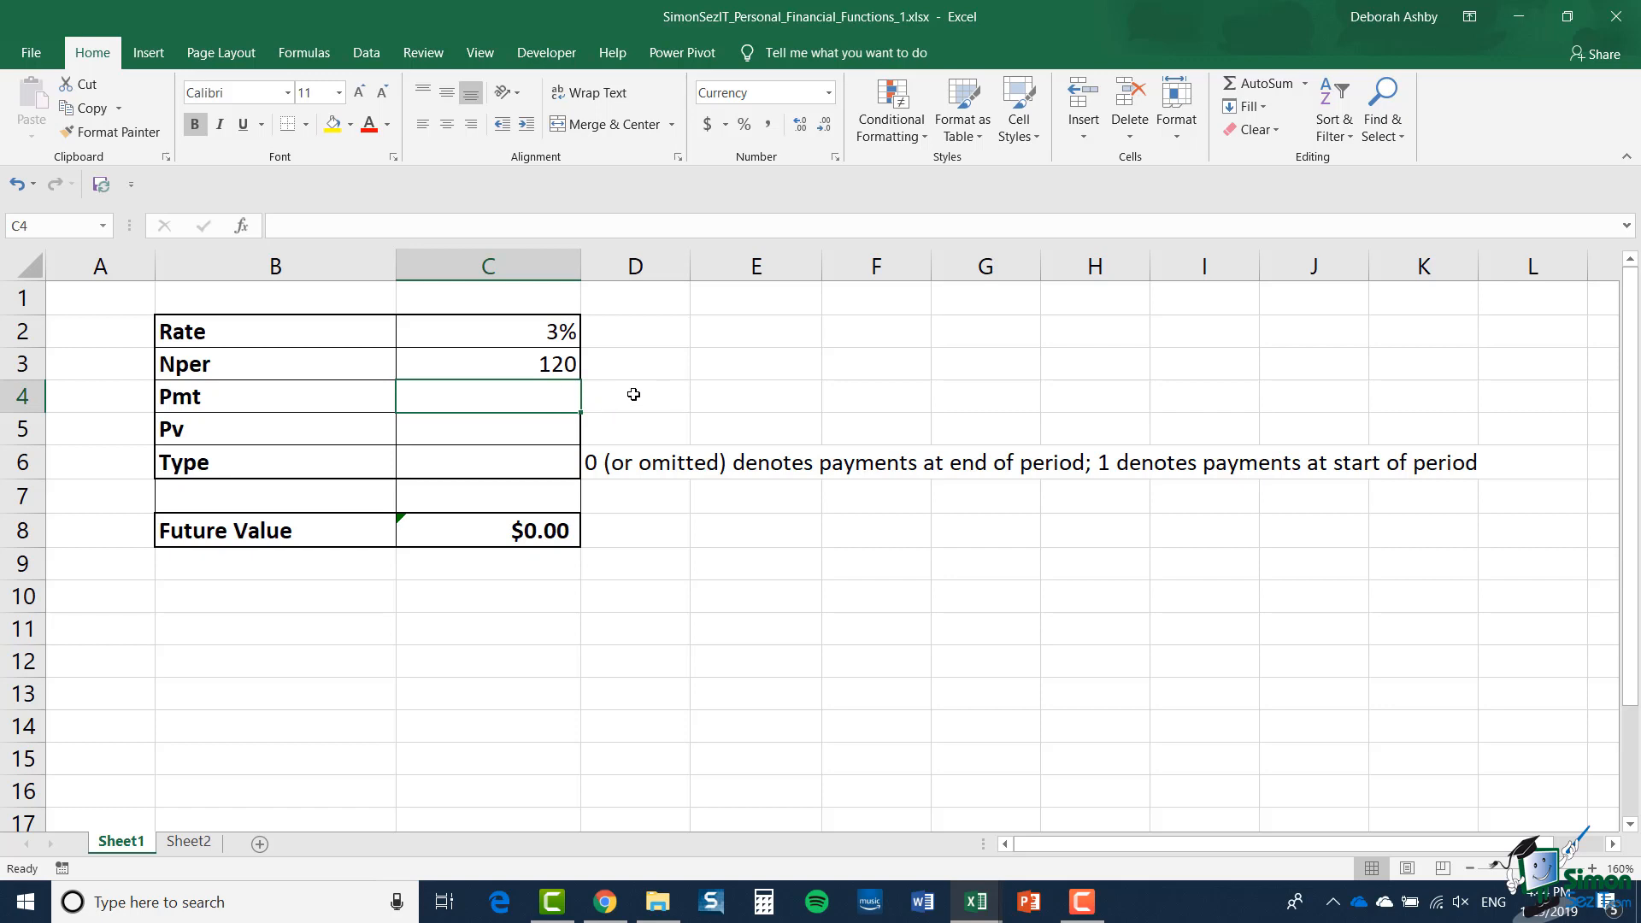
Enter -200 for Pmt in C4, 0 for Pv in C5 and 0 for Type in C6
text(-200)
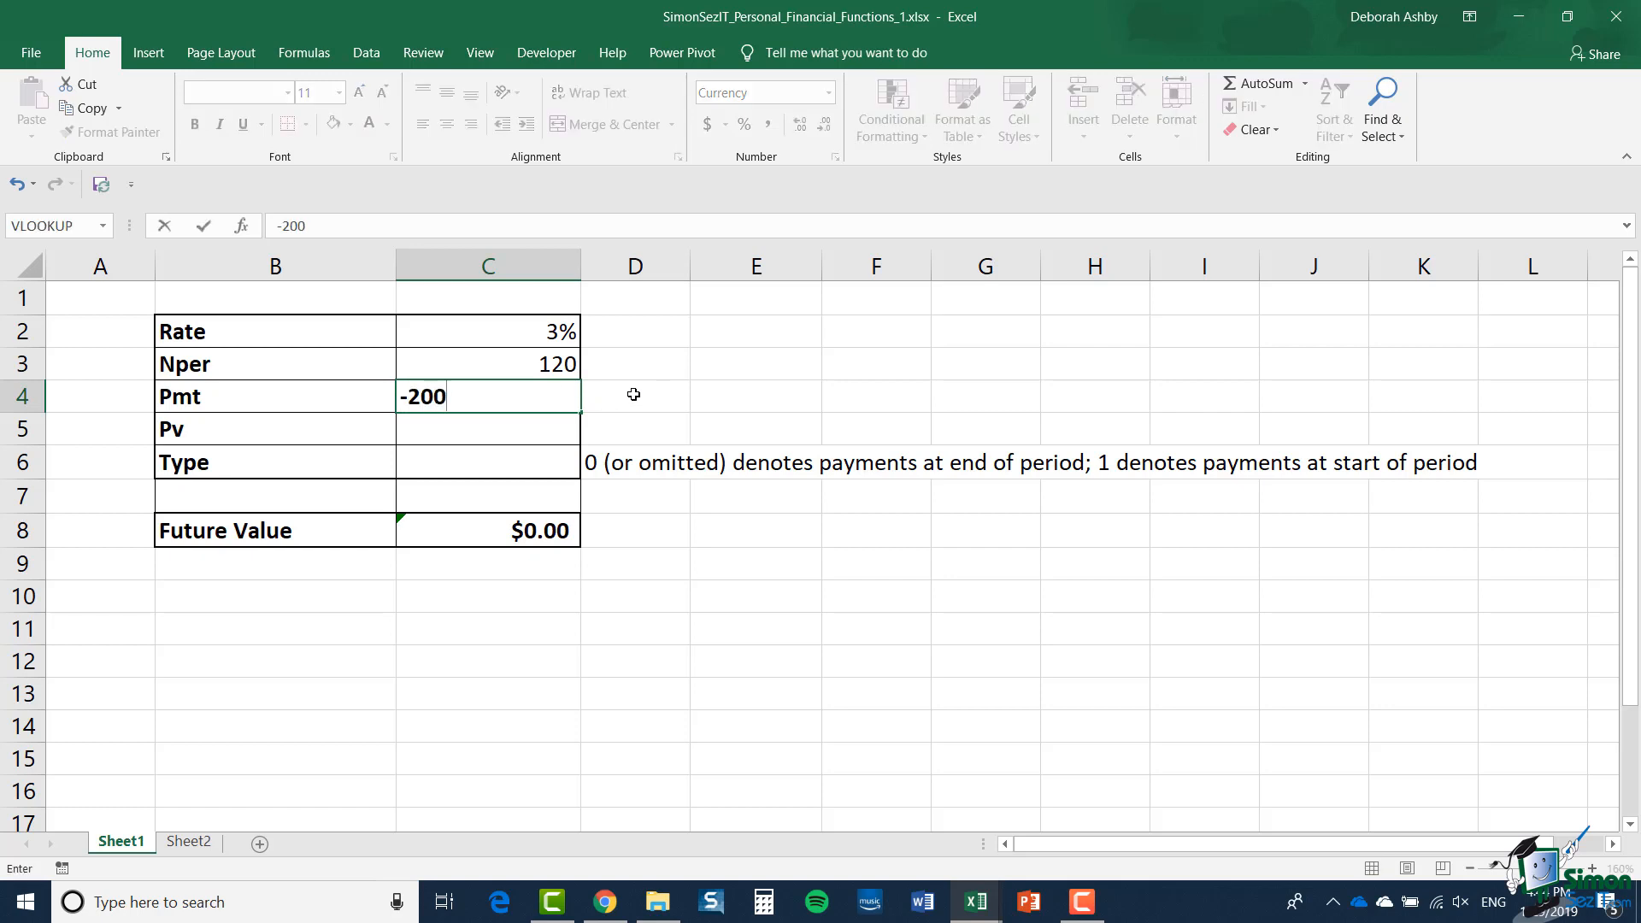
key(Return)
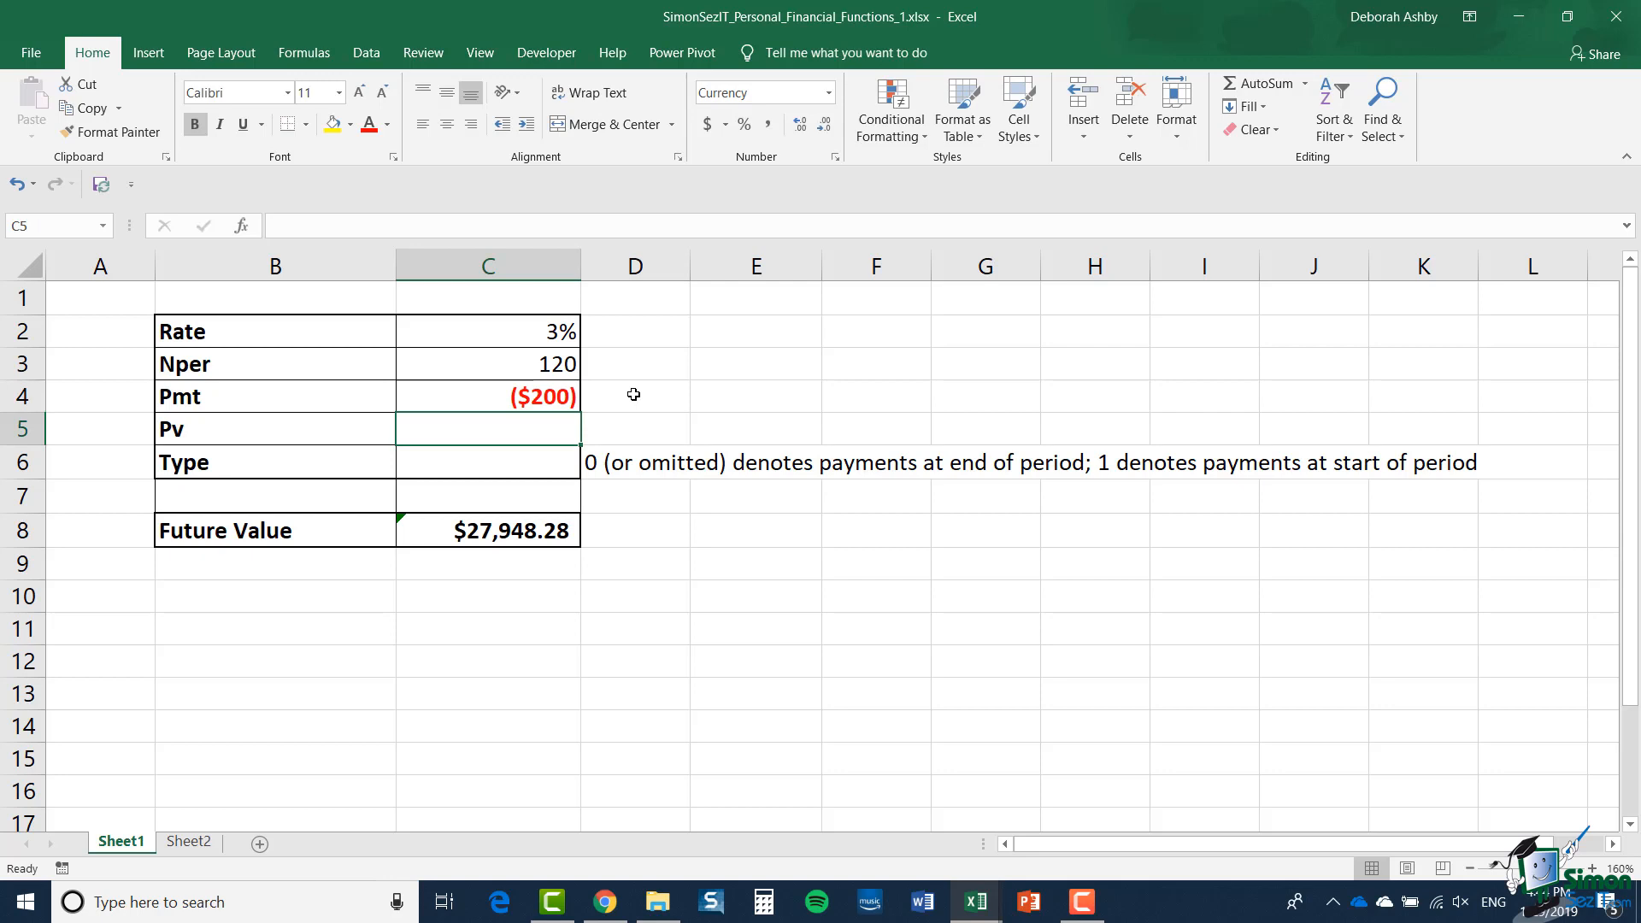
text(0)
key(Return)
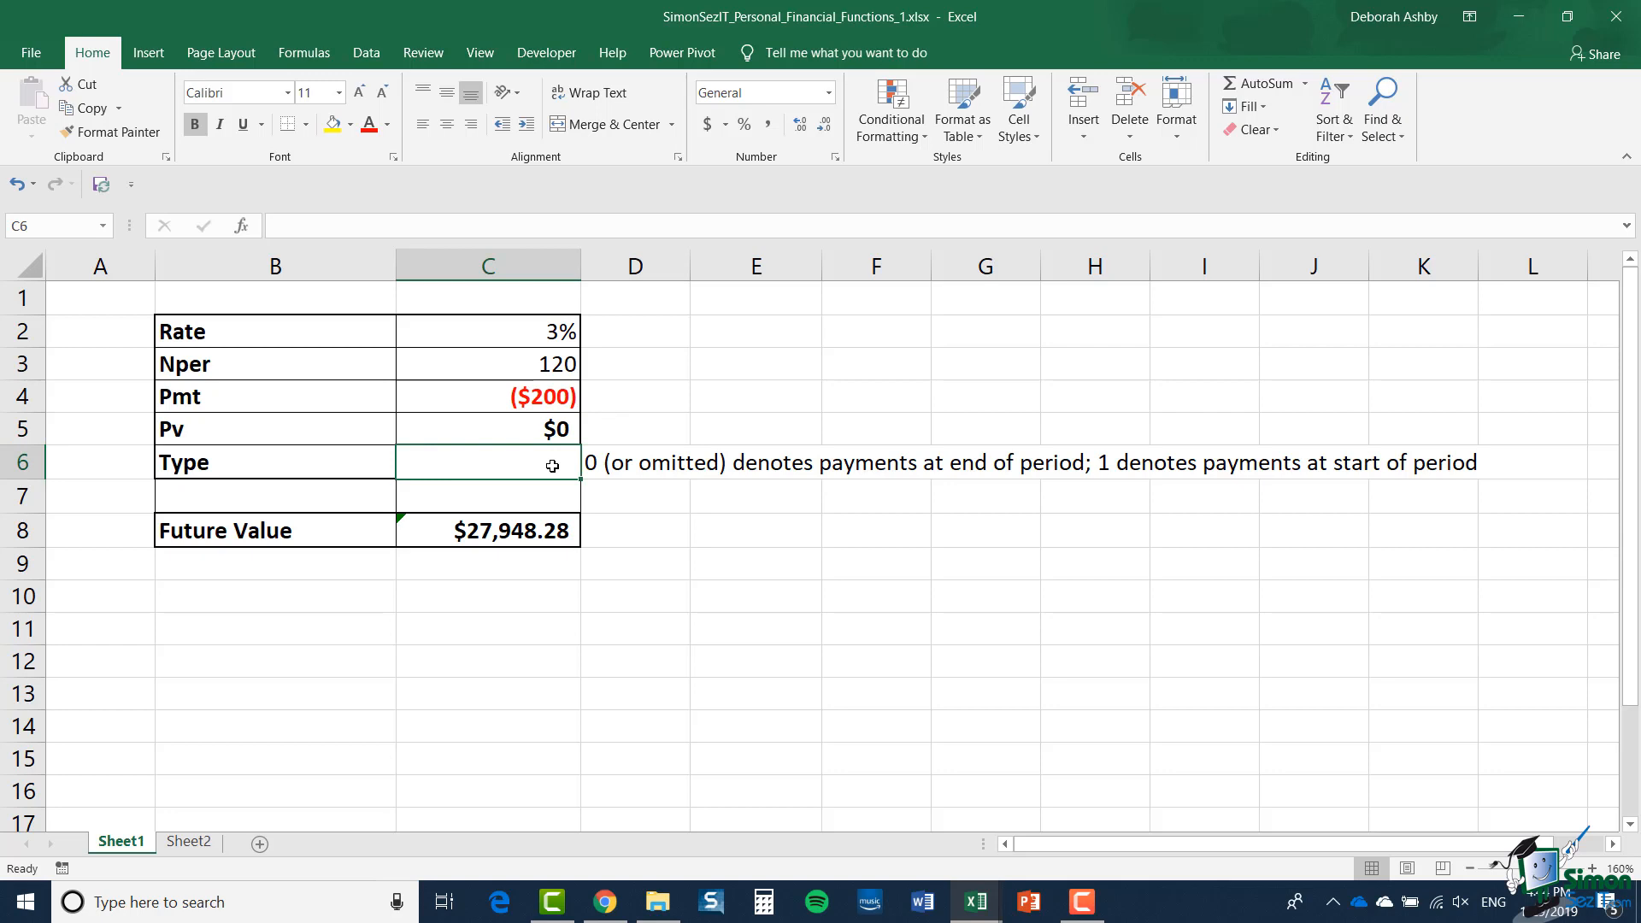
text(0)
key(Return)
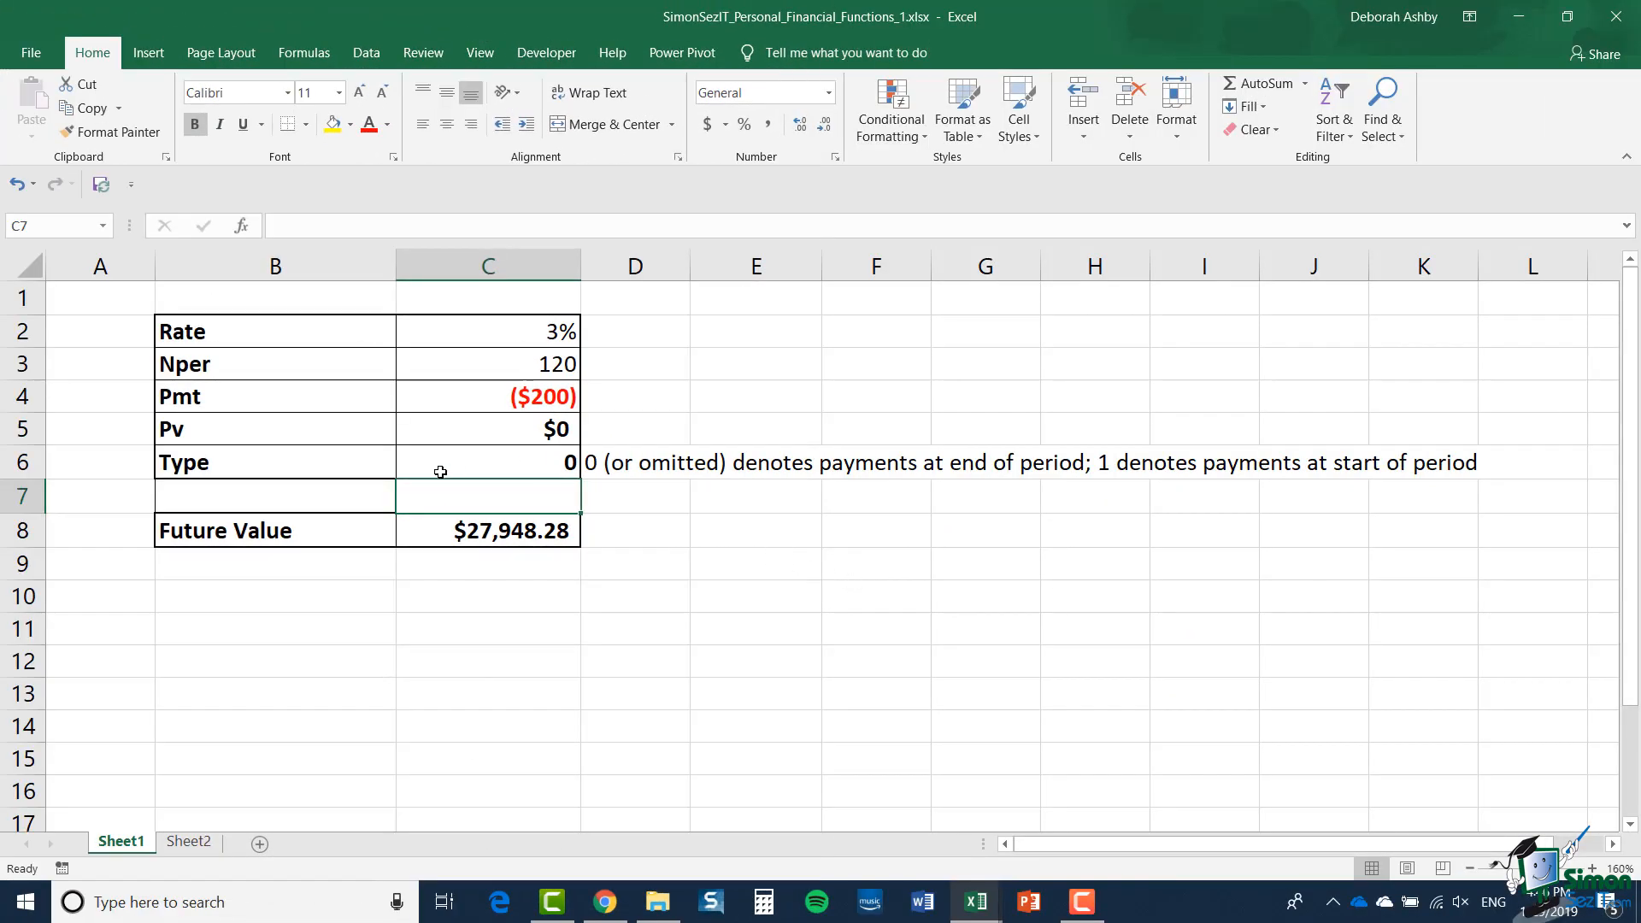
Insert two blank rows above the future value table
click(22, 296)
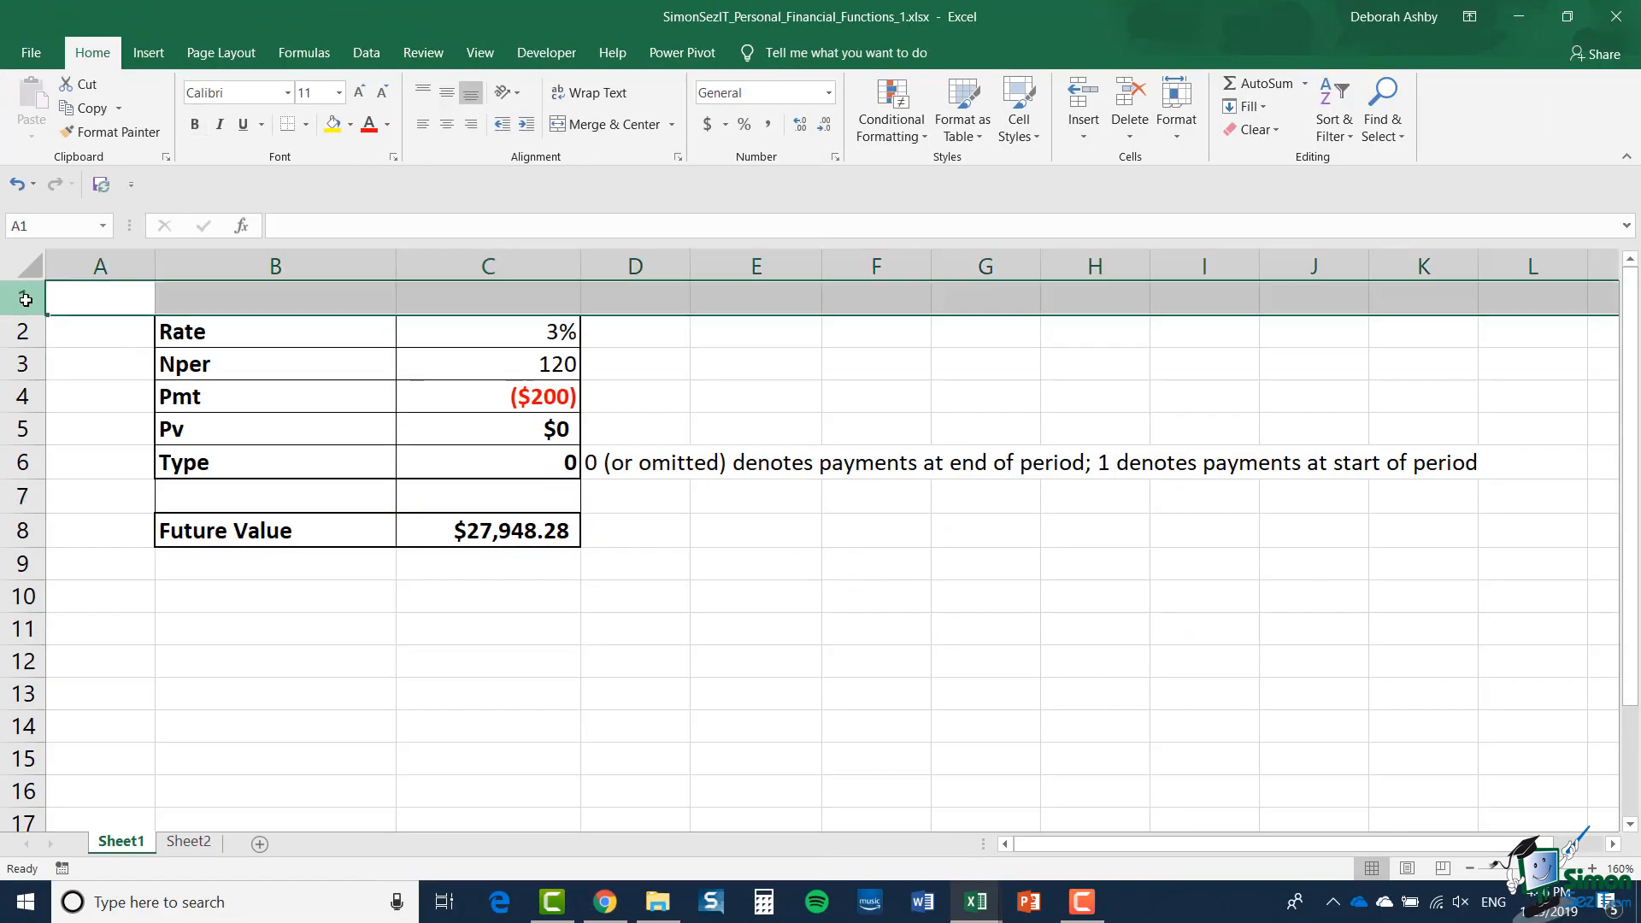
right_click(24, 300)
click(83, 451)
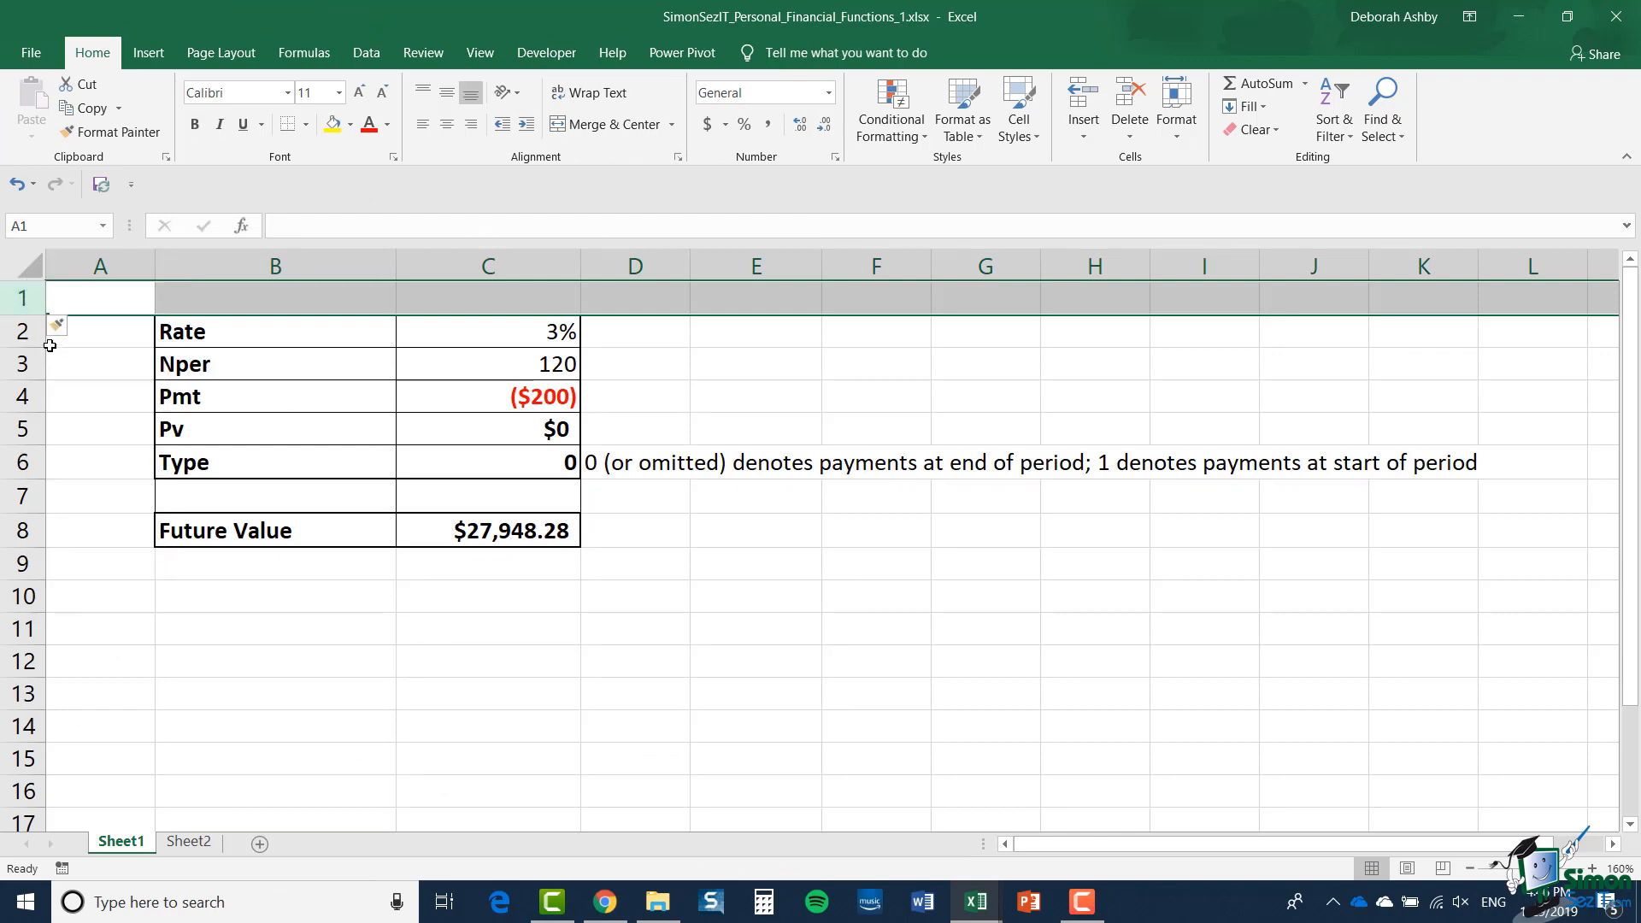
right_click(24, 299)
click(77, 450)
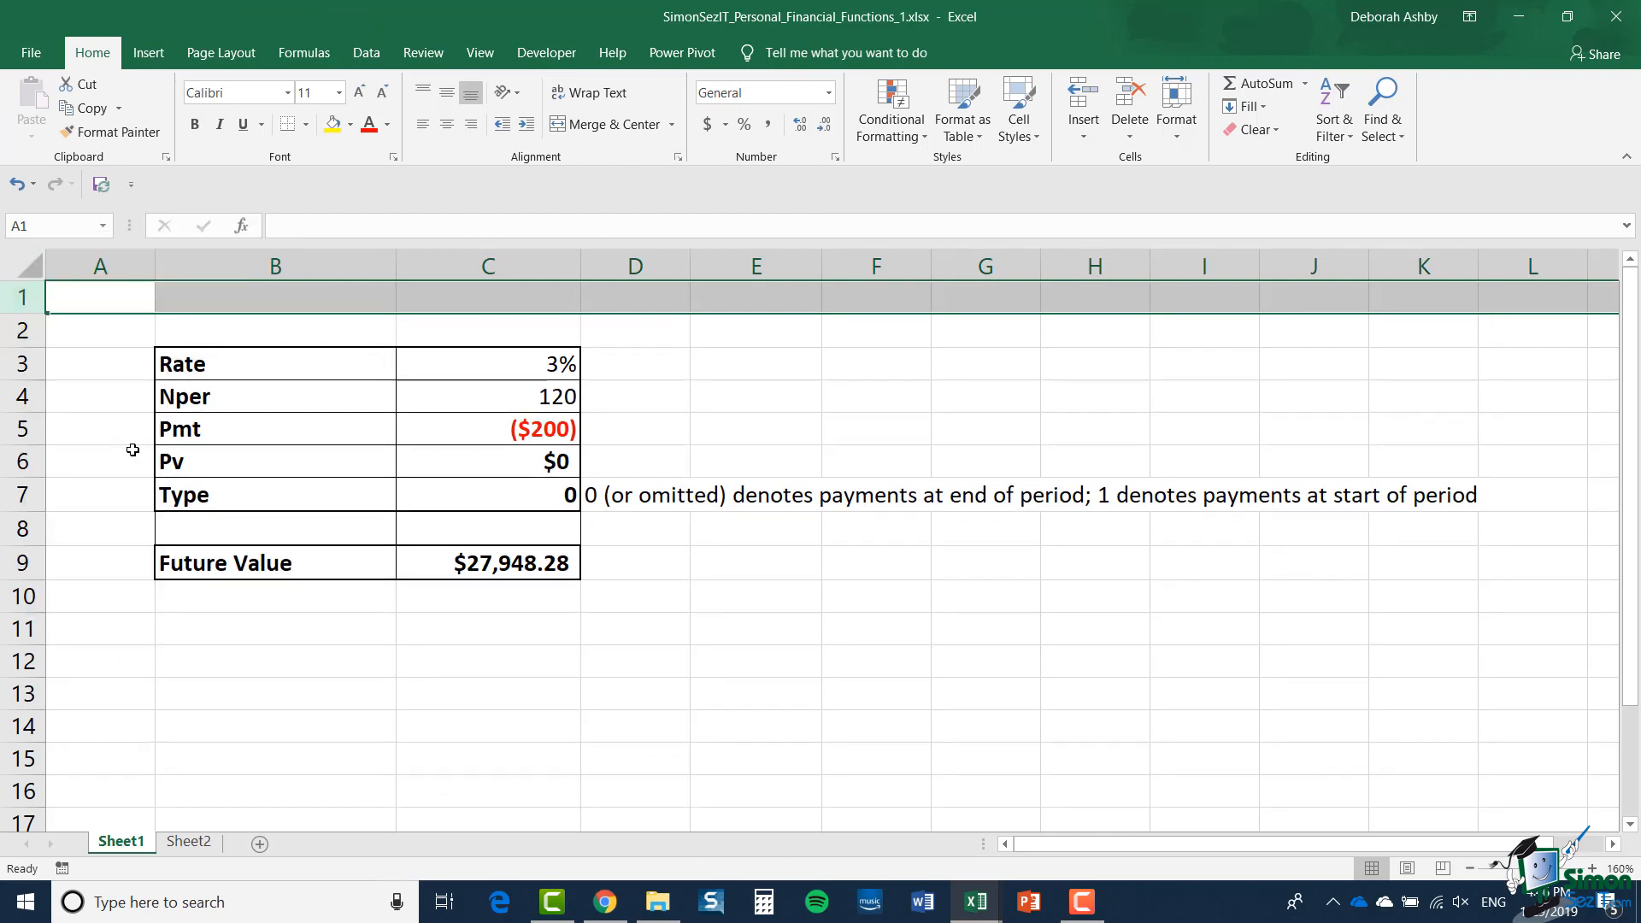
Paste the copied Date of Birth and Retirement Age rows into the blank space above Rate, starting at B2
click(729, 431)
key(ctrl+c)
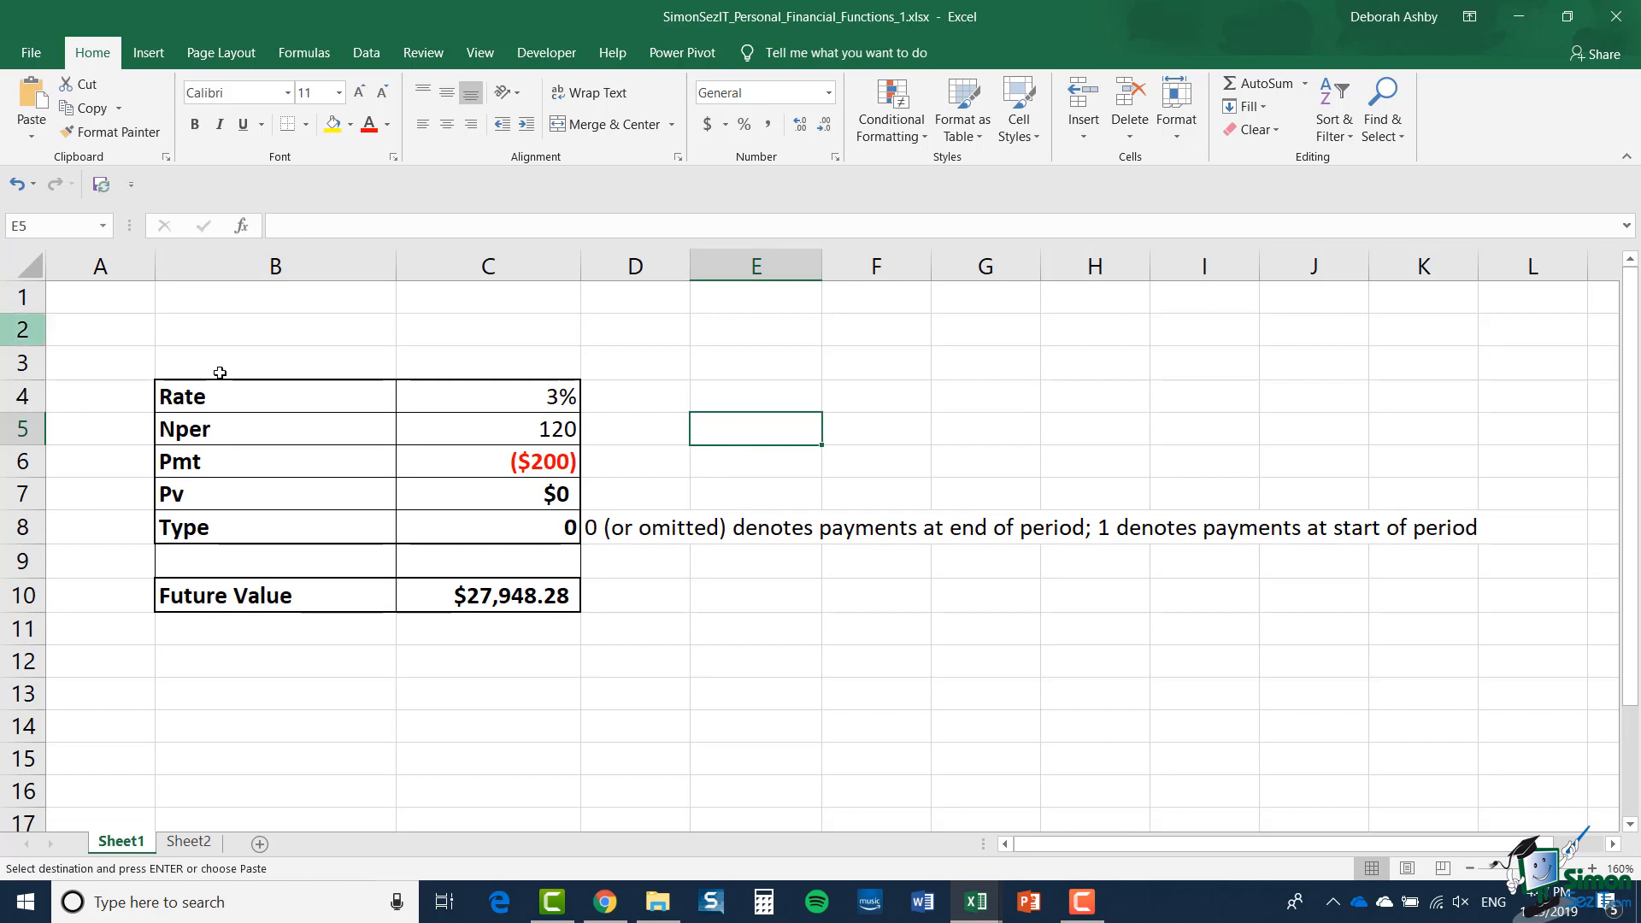
click(246, 334)
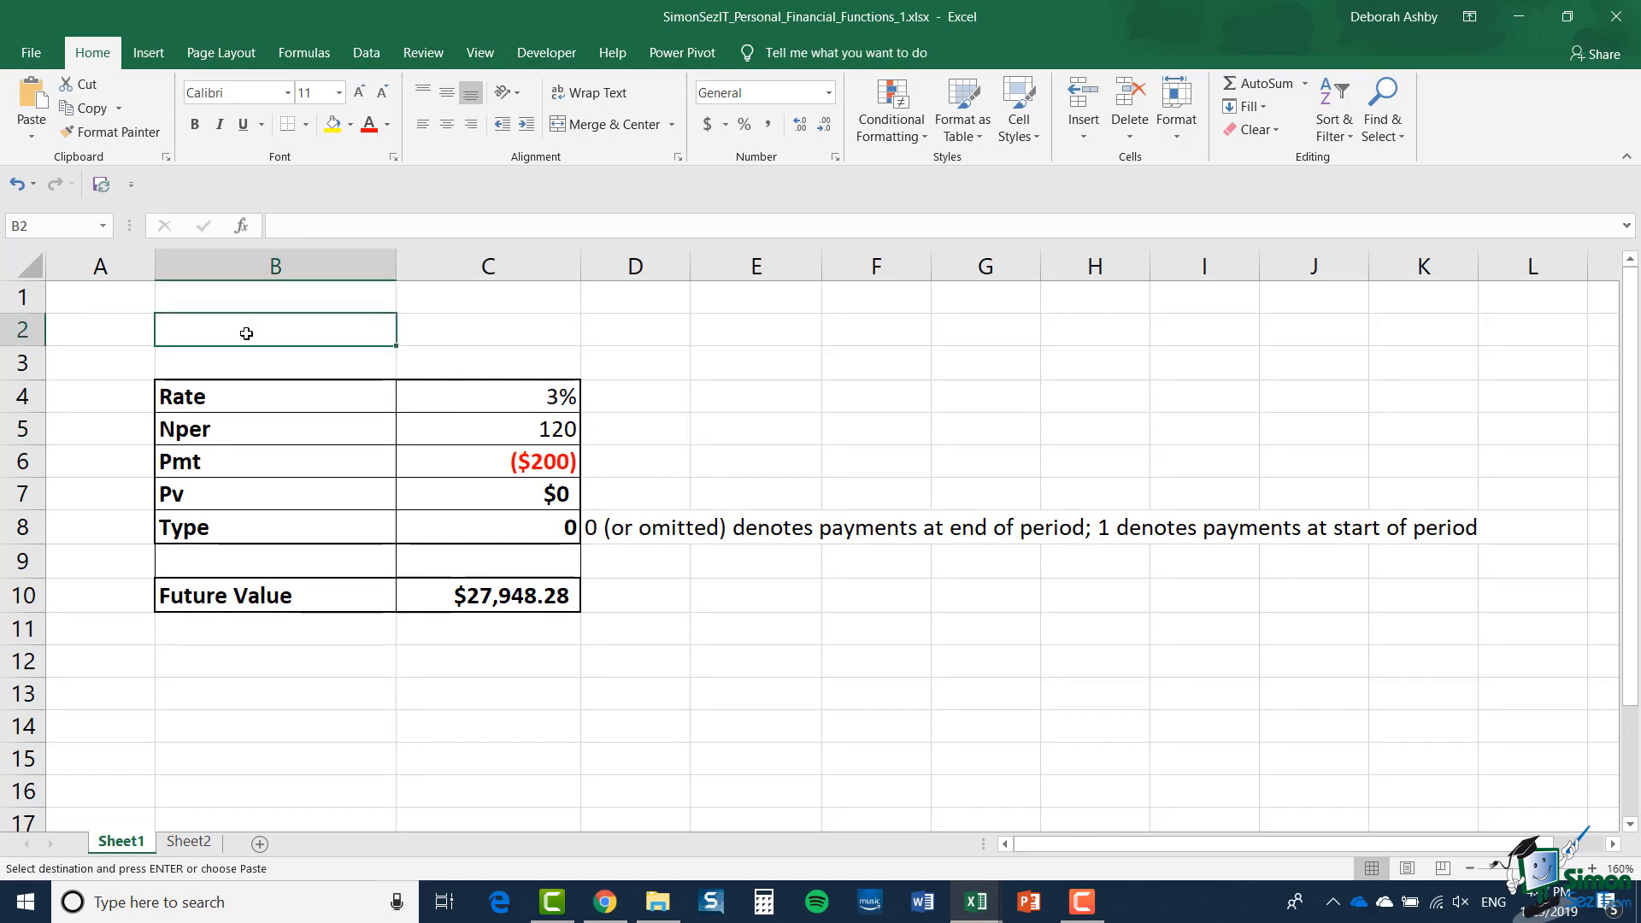
key(ctrl+v)
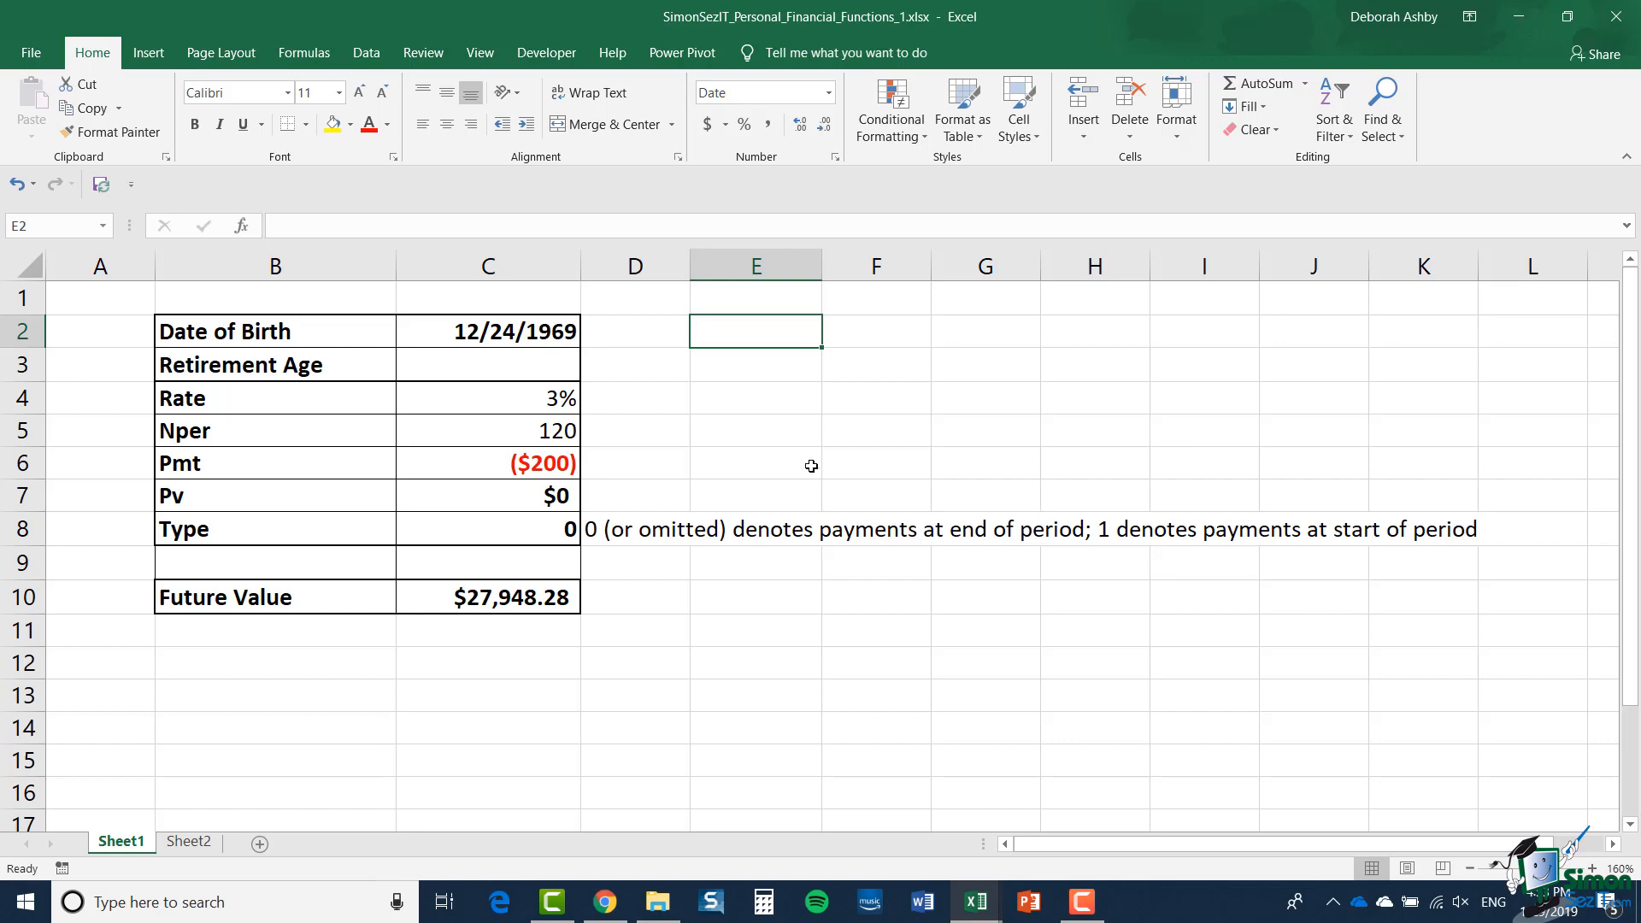
Enter 55 as the Retirement Age in C3 and calculate the retirement date in E2 with =DATE(YEAR(C2)+C3,MONTH(C2),DAY(C2))
click(526, 364)
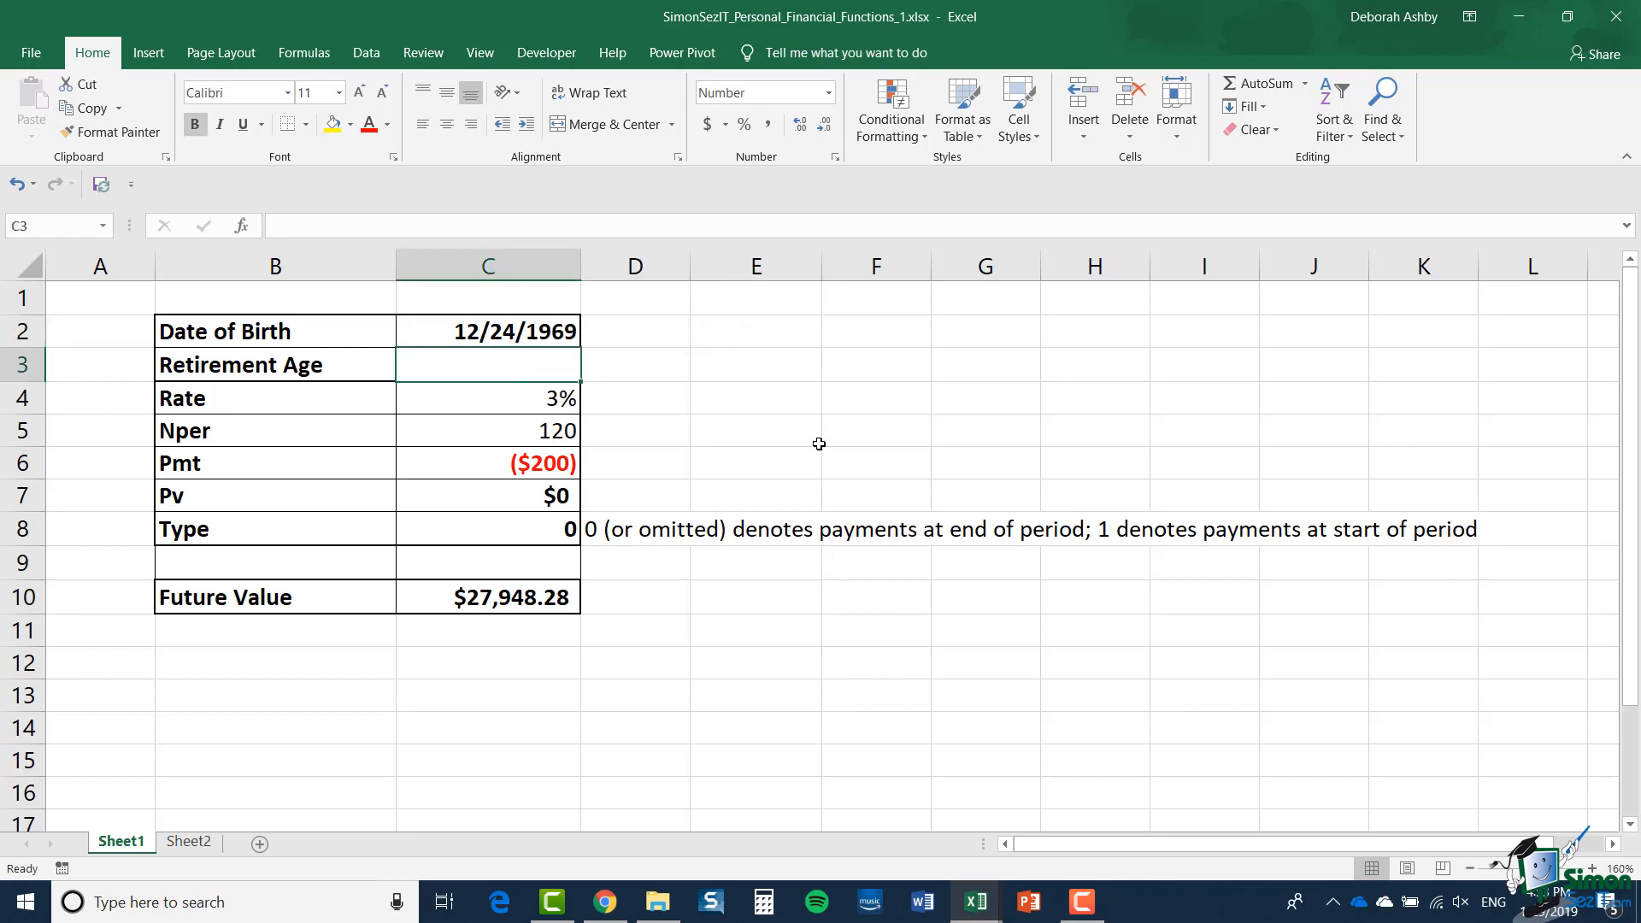
text(55)
click(757, 332)
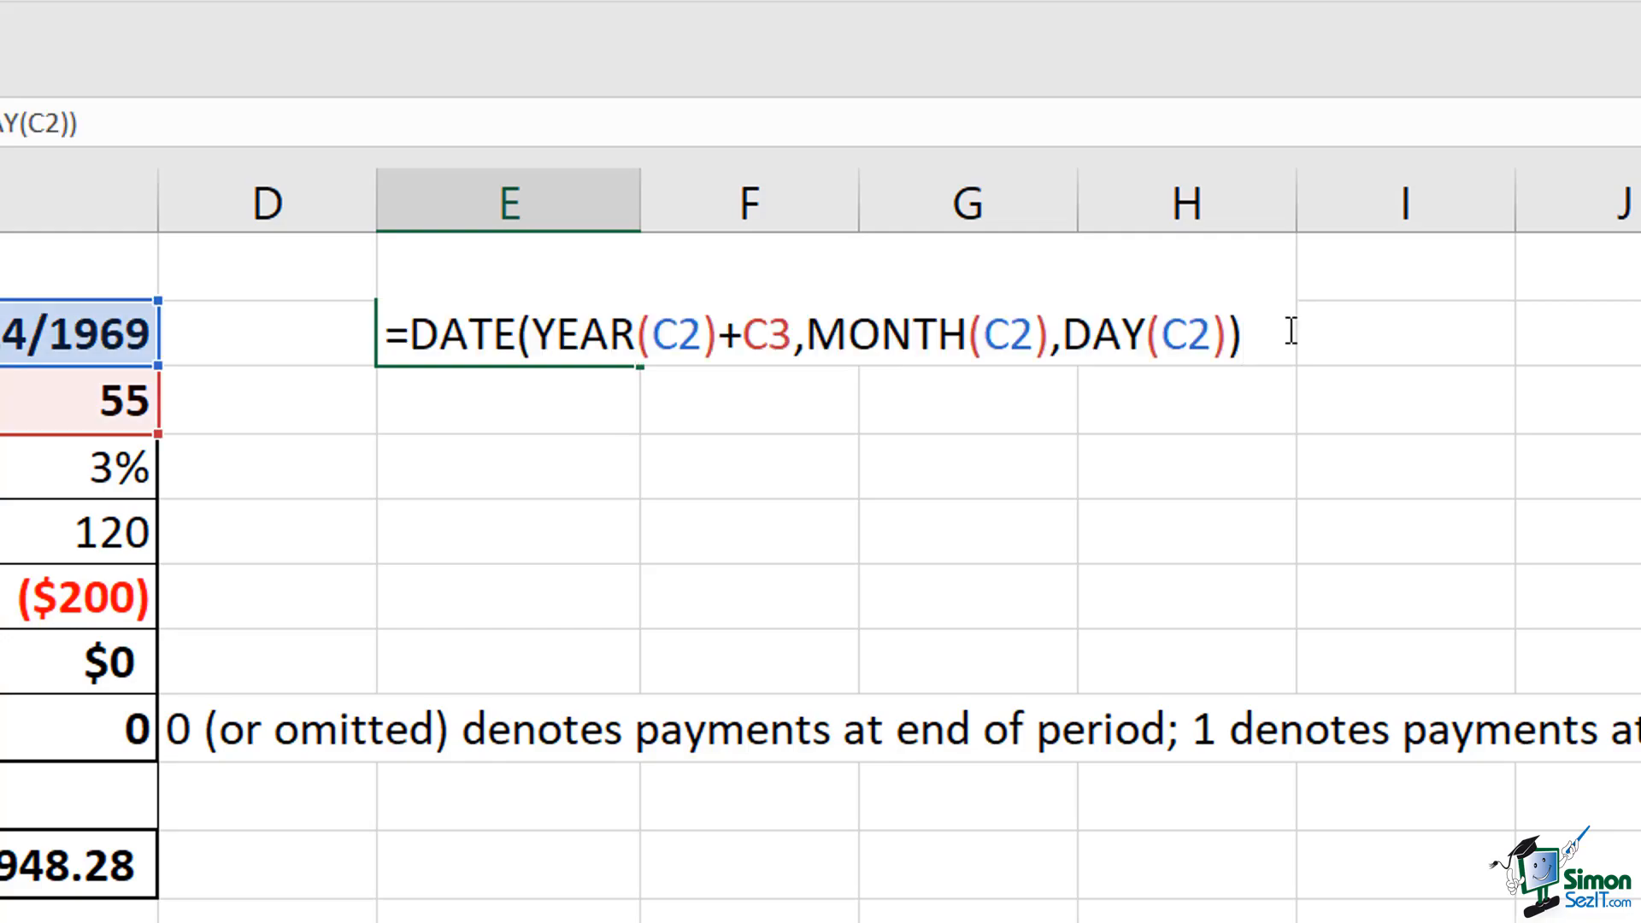
key(Return)
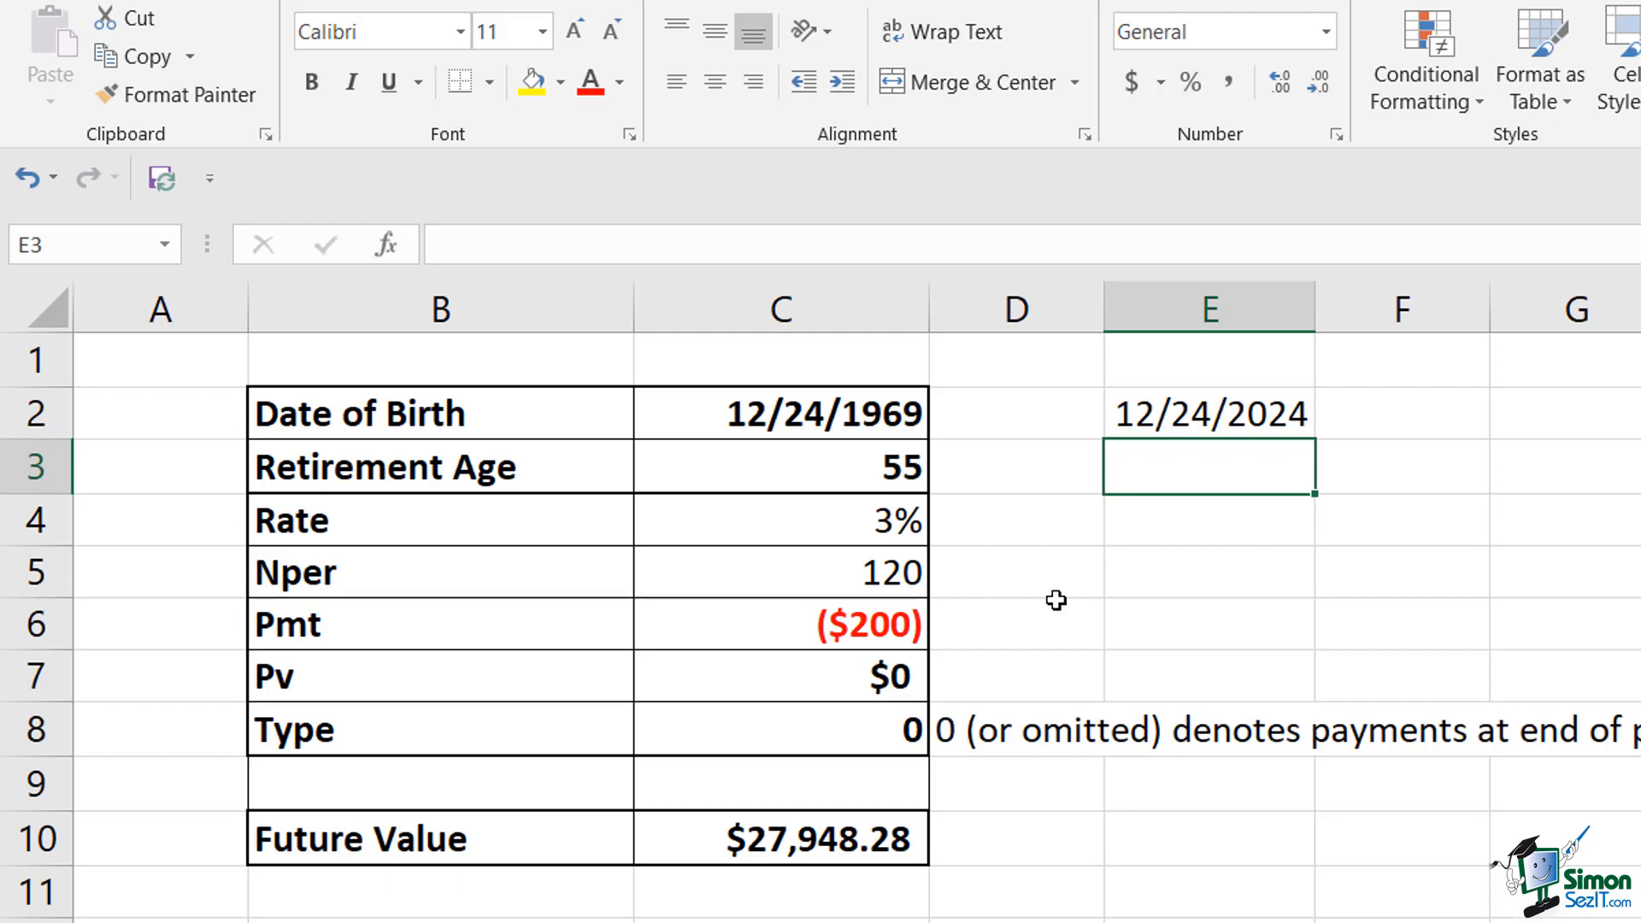
Replace the Nper value in C5 with the formula =DATEDIF(TODAY(),E2,"m")
click(842, 565)
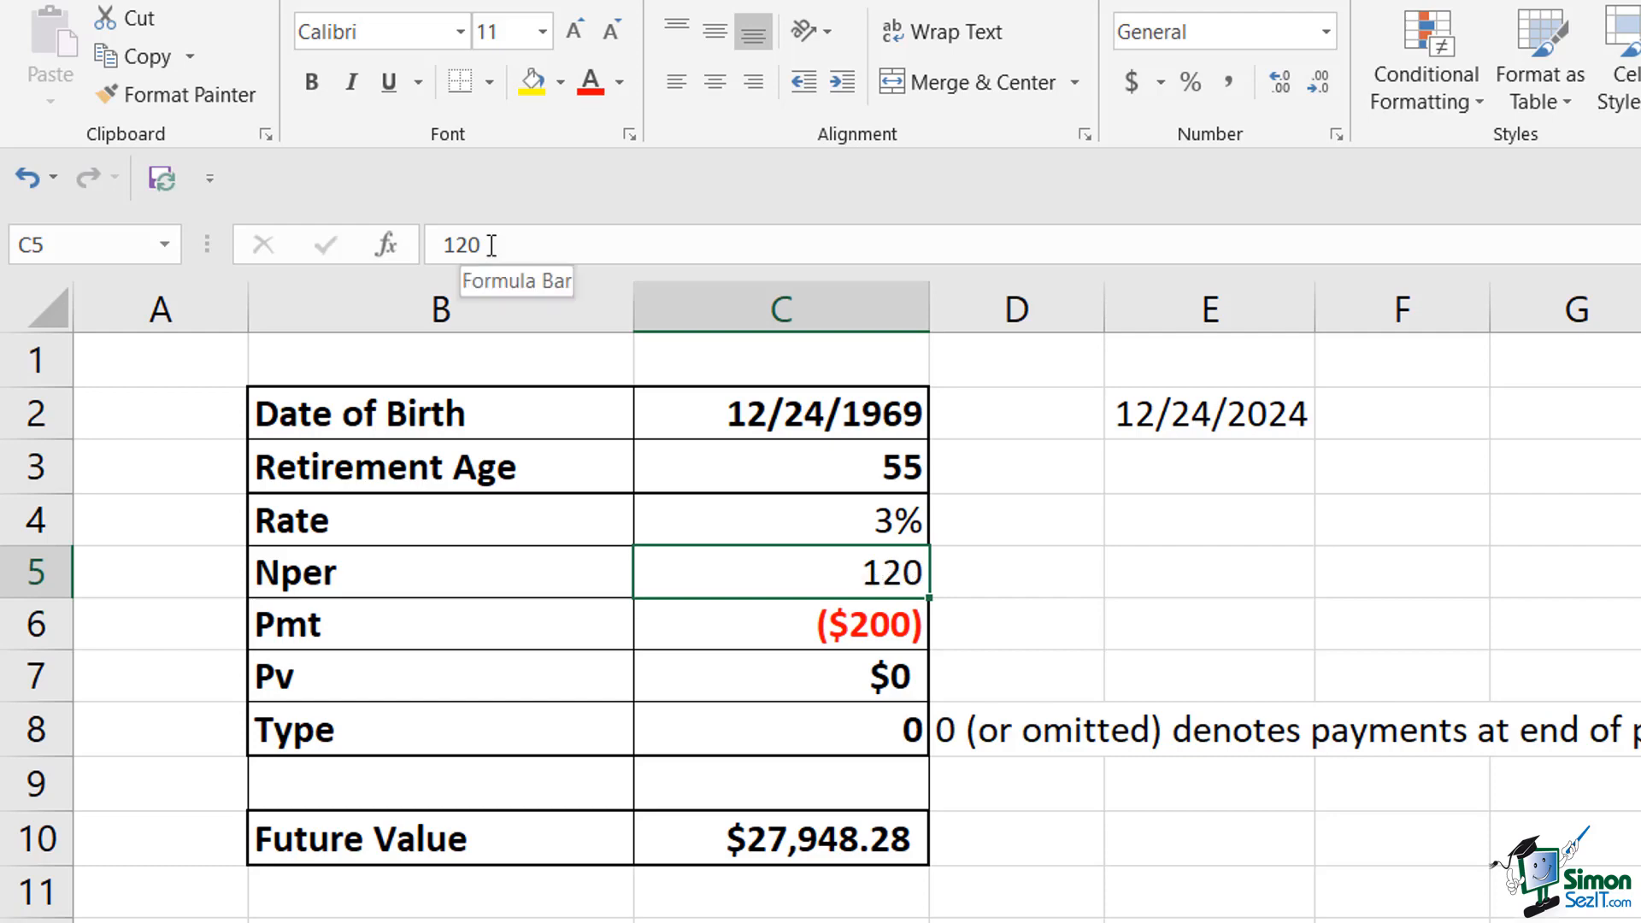
drag(492, 246, 440, 249)
text(=DATEDIF(TODAY(),E2,"m"))
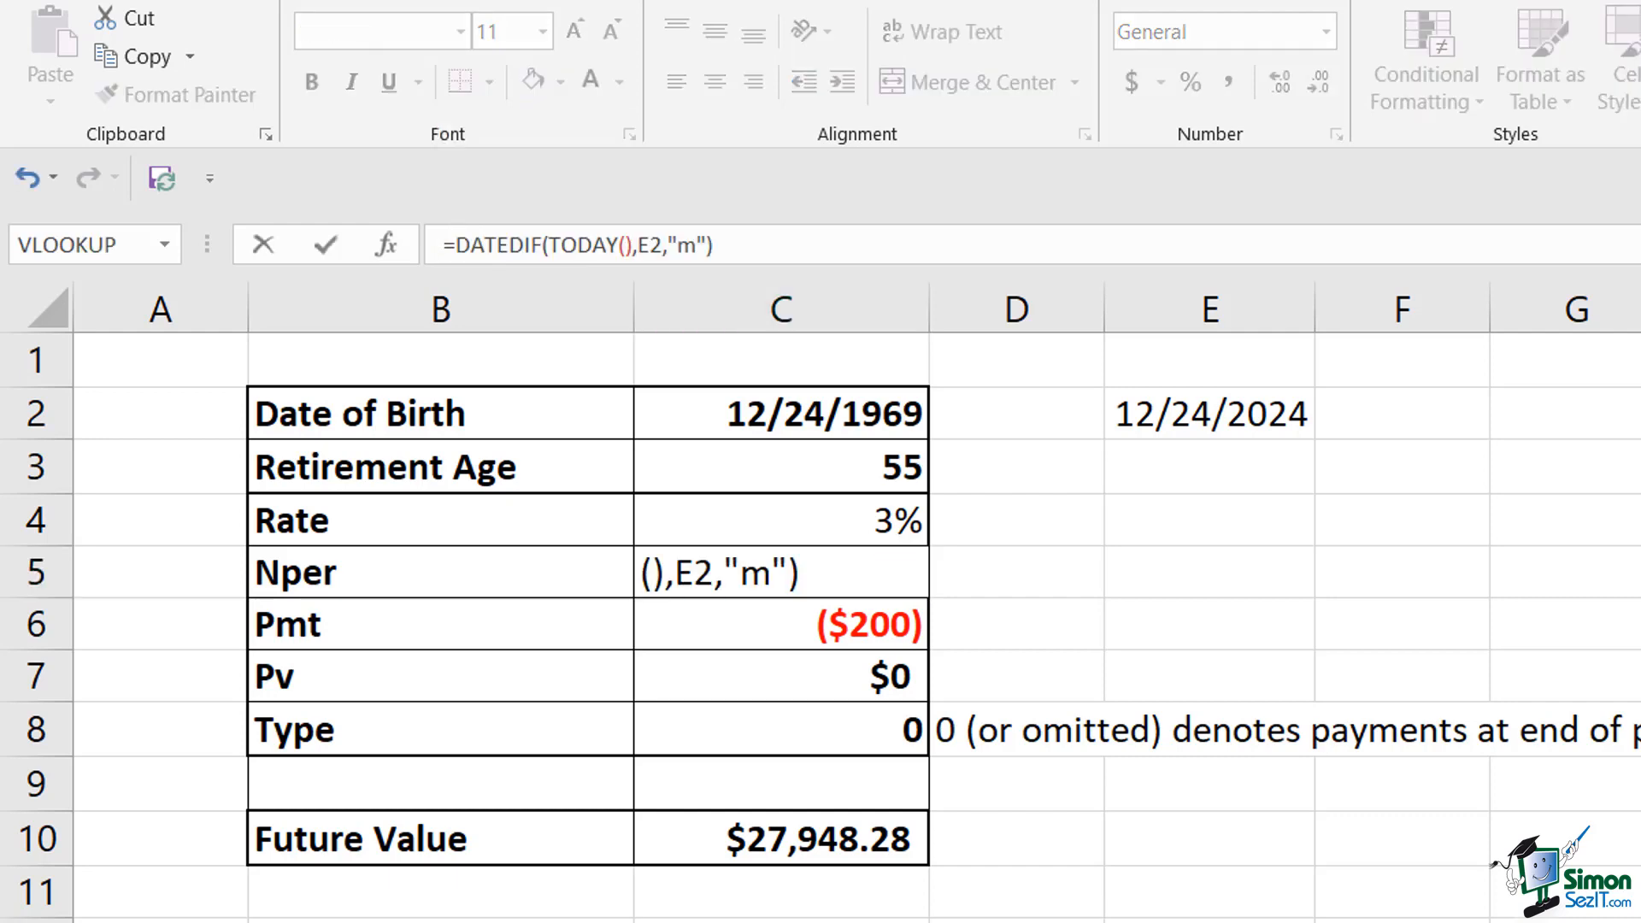
key(Return)
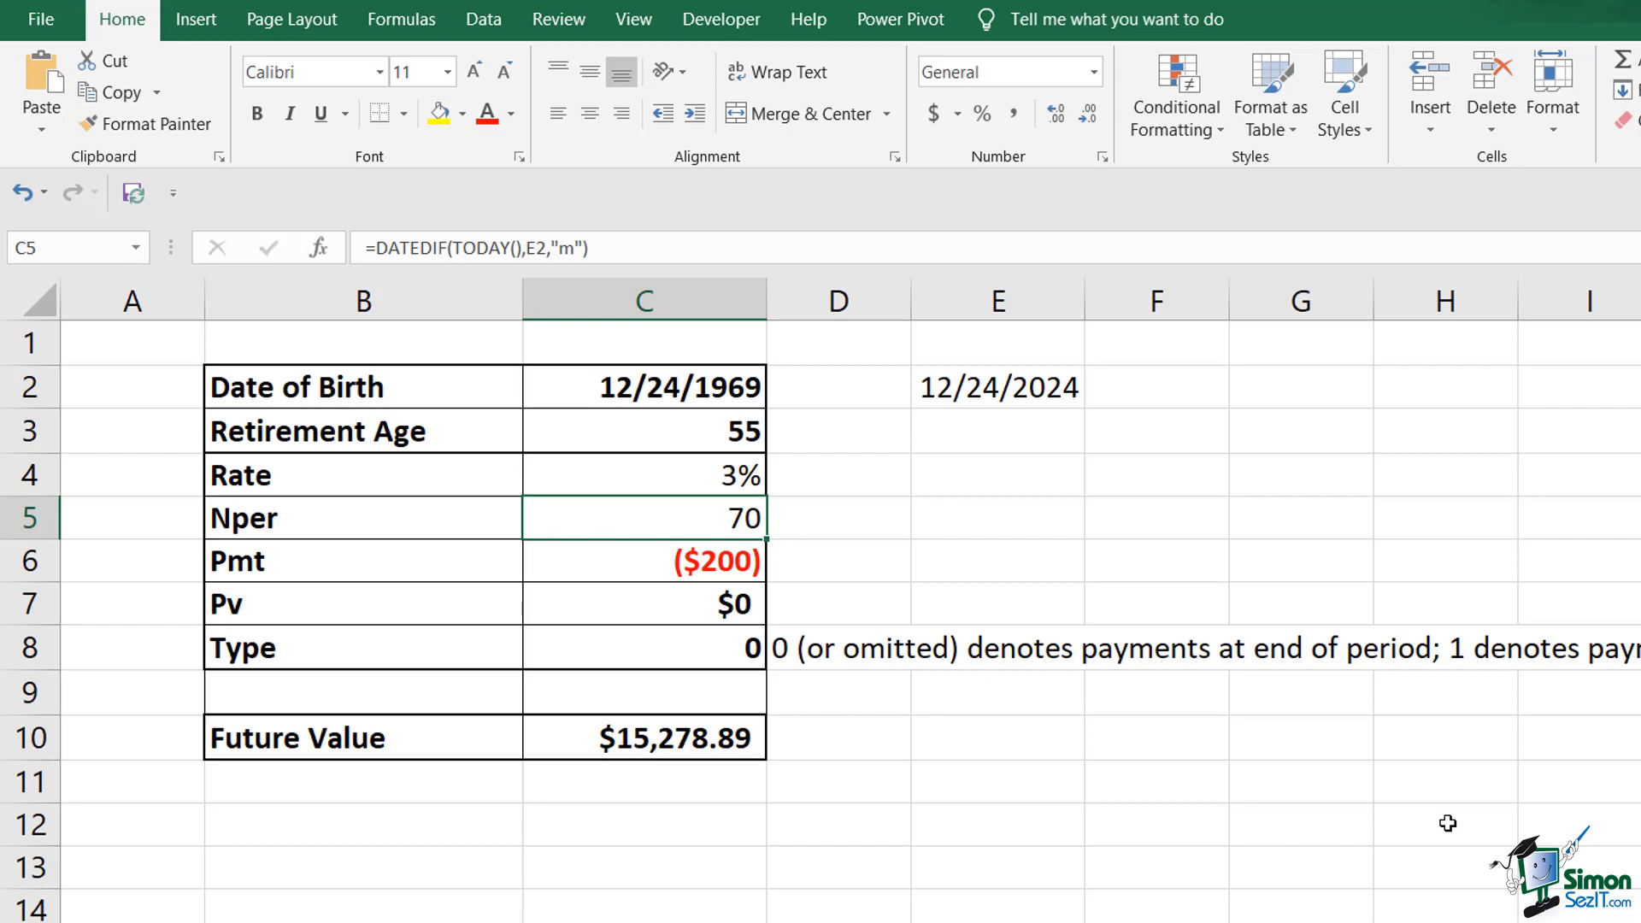
Replace the E2 reference in C5's DATEDIF formula with the DATE formula copied from E2, and clear cell E2
click(1030, 394)
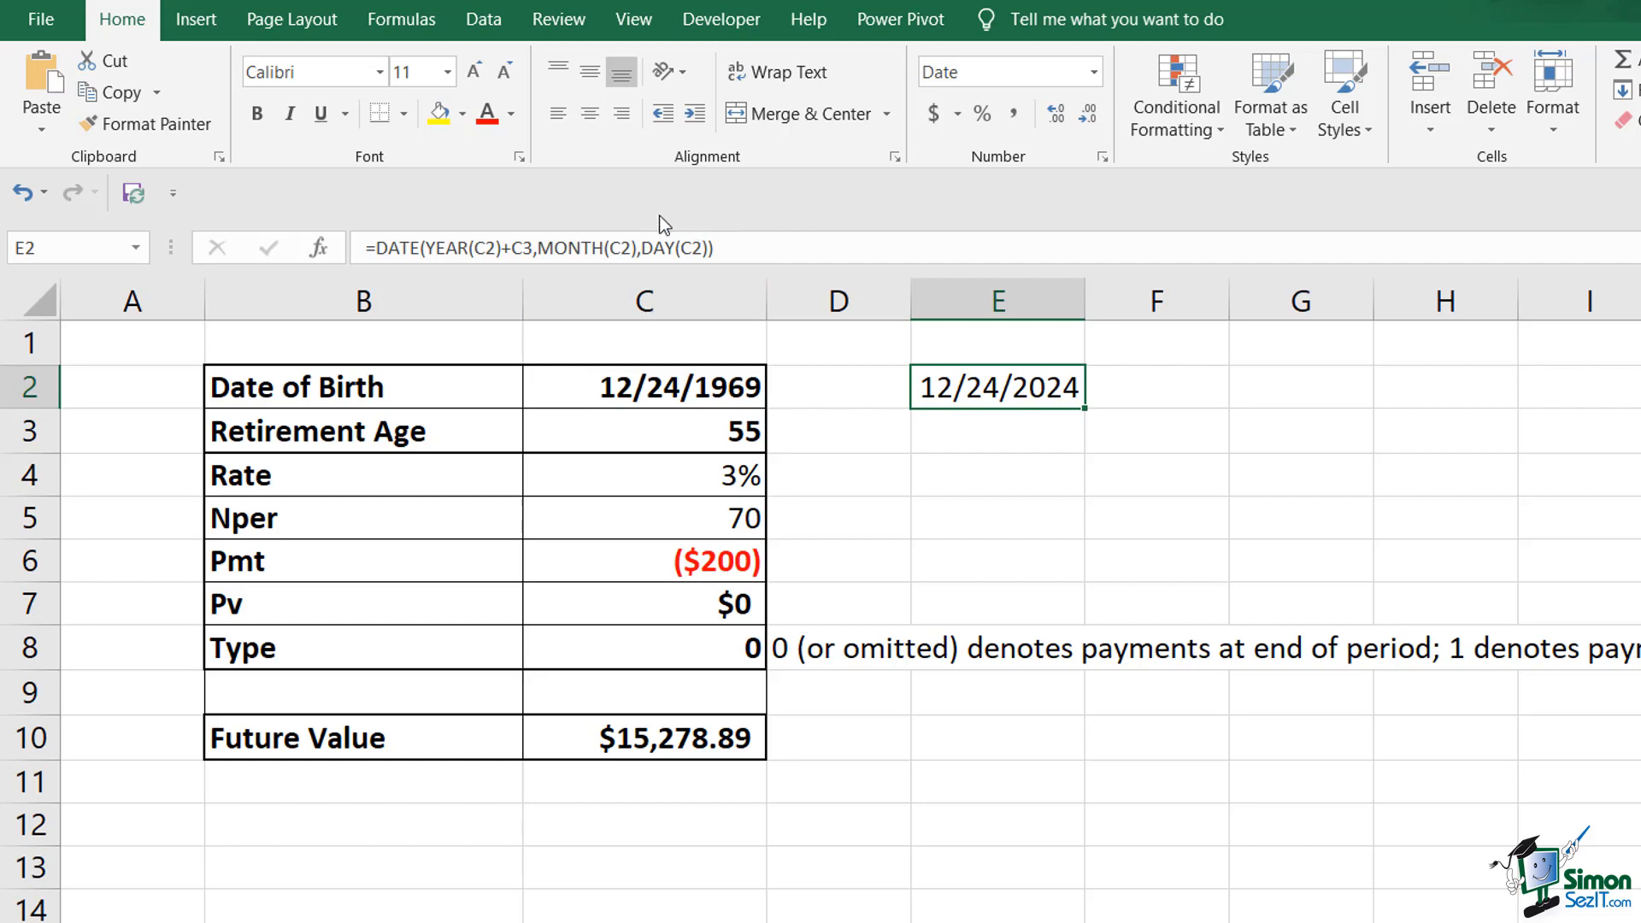
drag(720, 248, 376, 247)
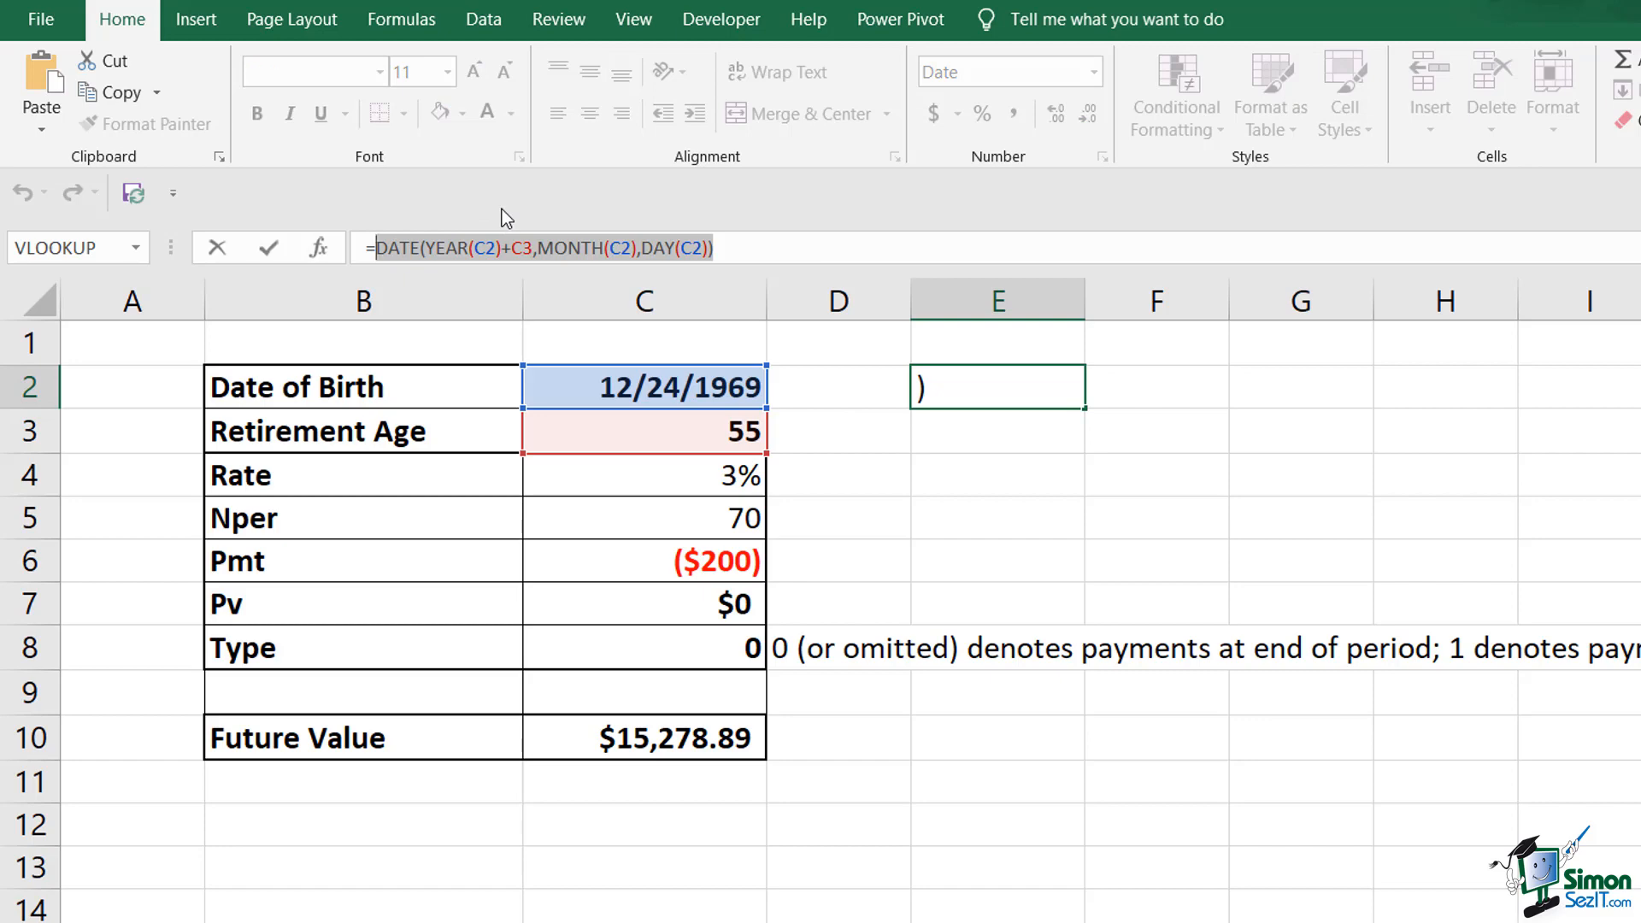
click(217, 249)
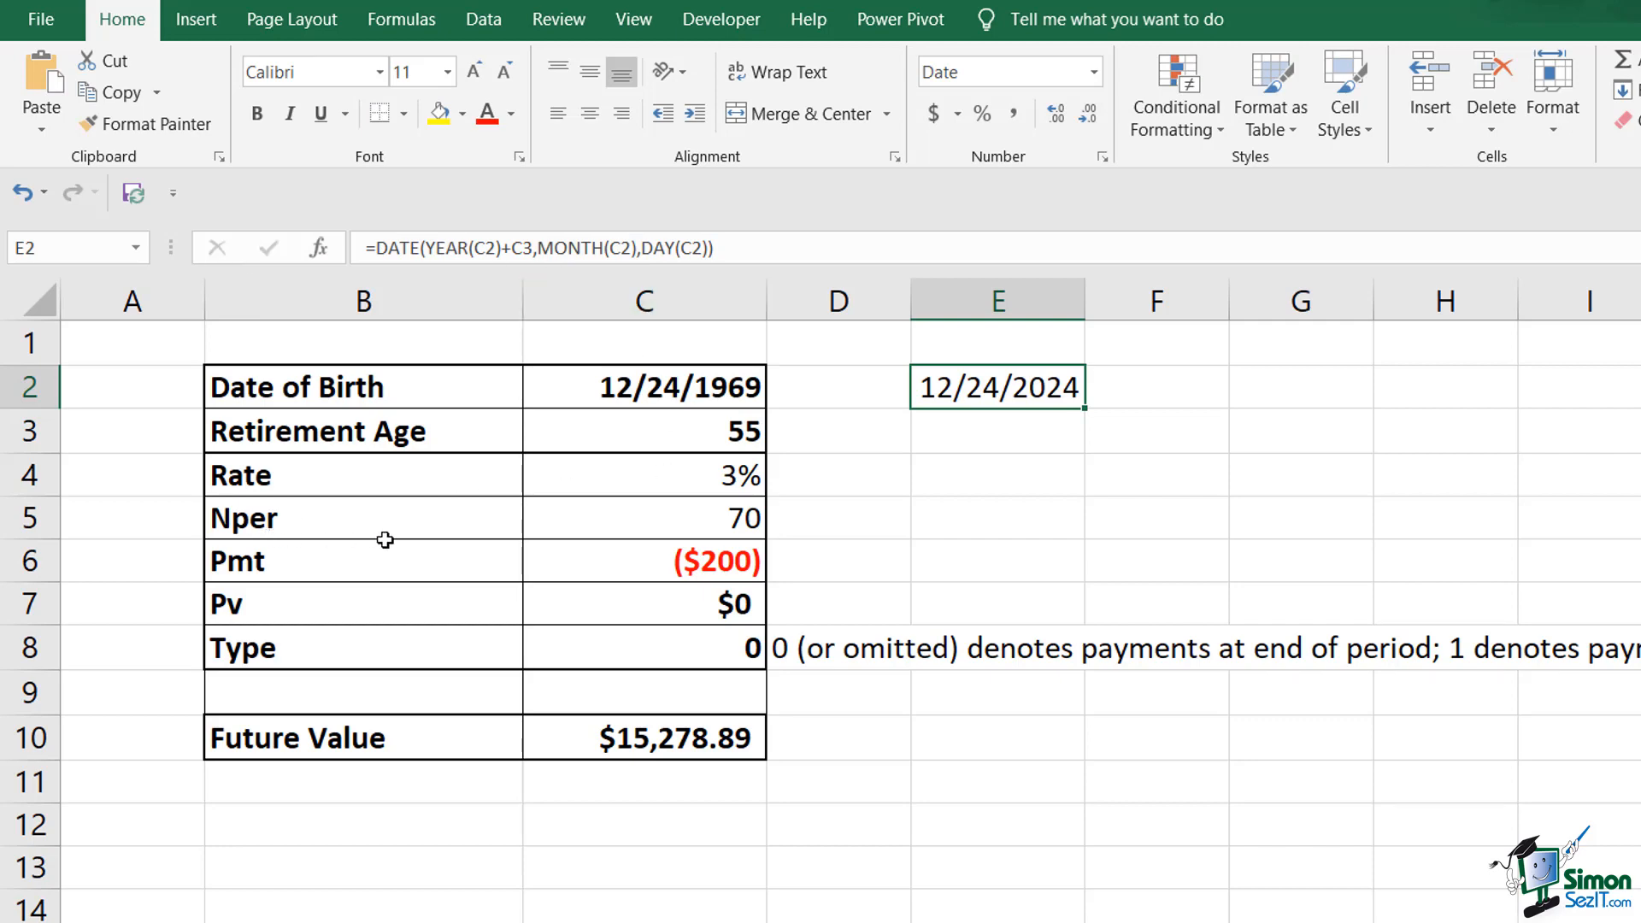
click(611, 528)
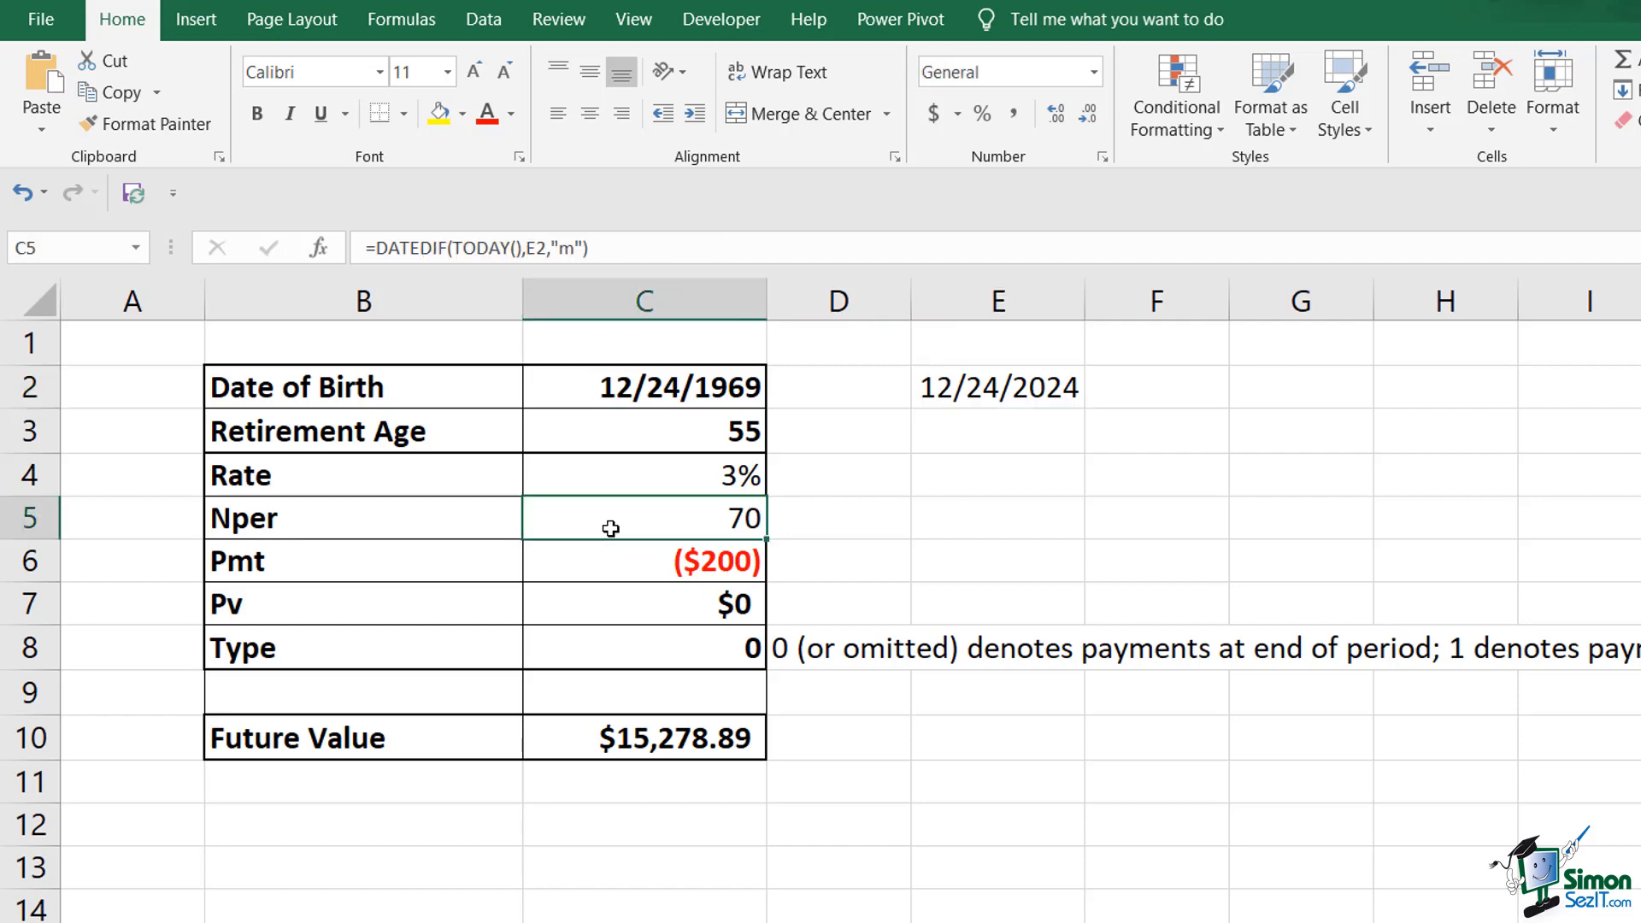
double_click(533, 249)
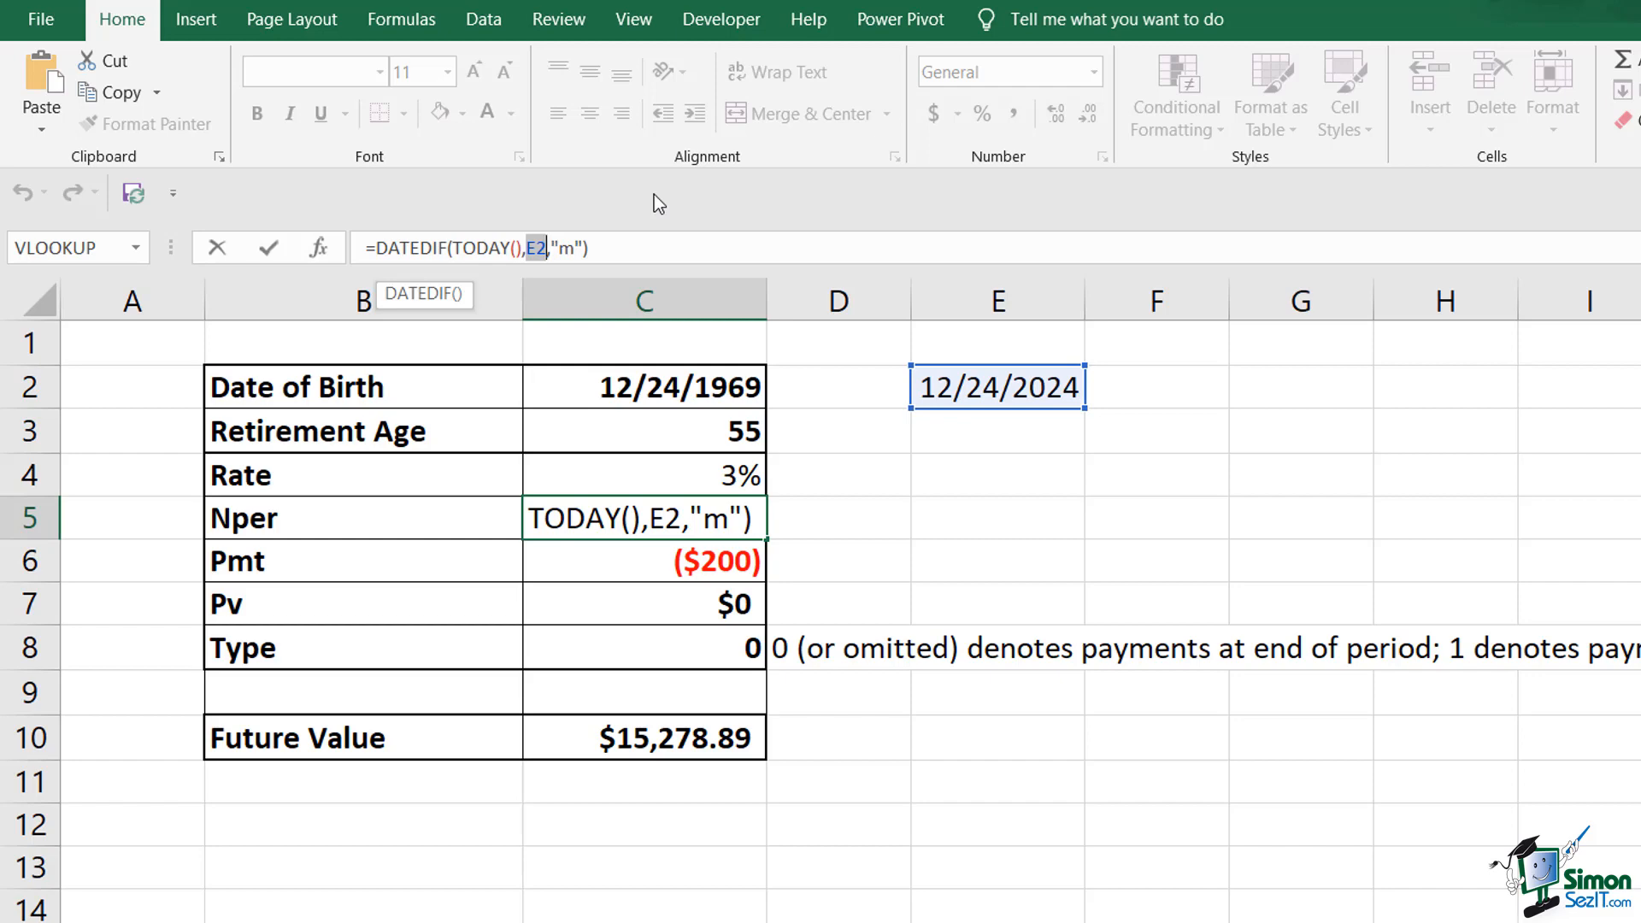
key(ctrl+v)
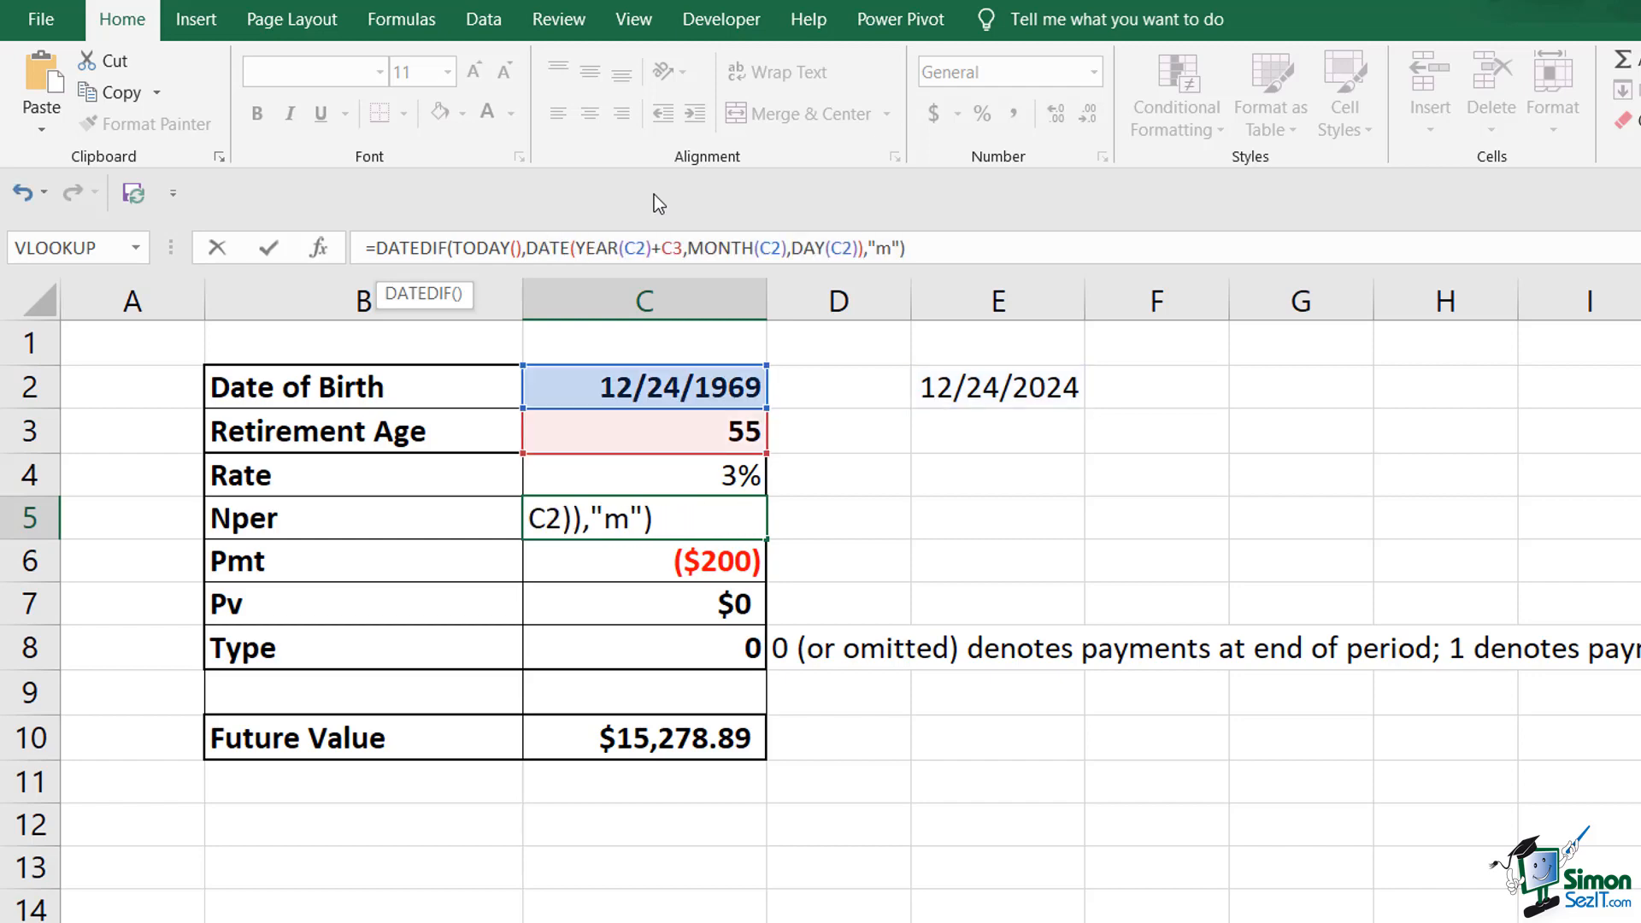
key(Return)
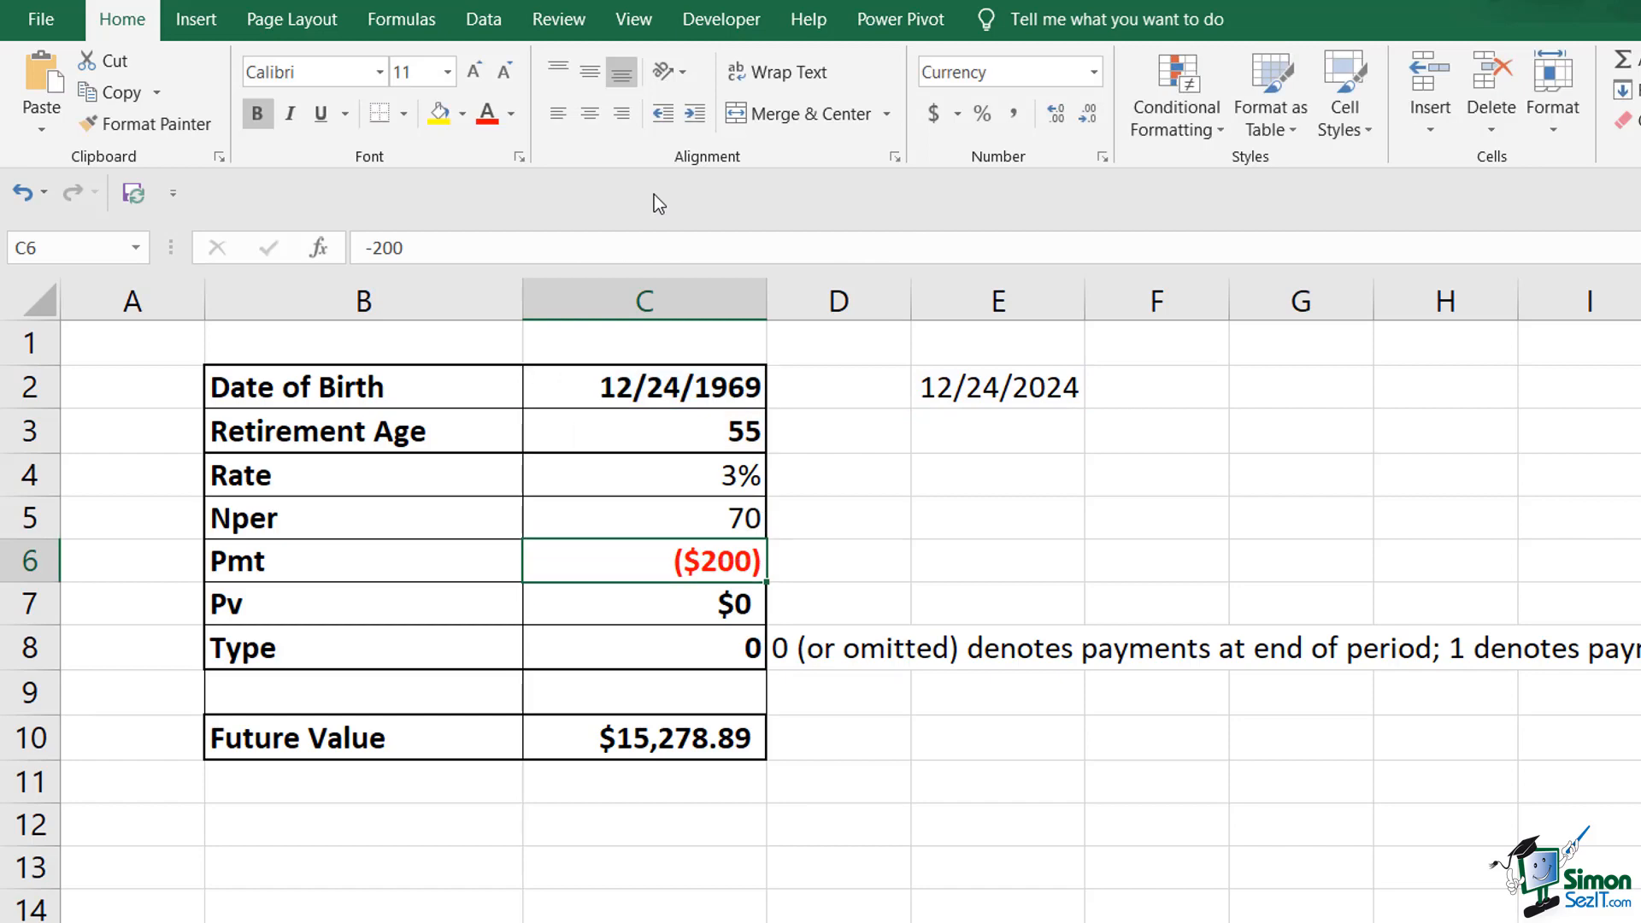
click(1015, 390)
key(Delete)
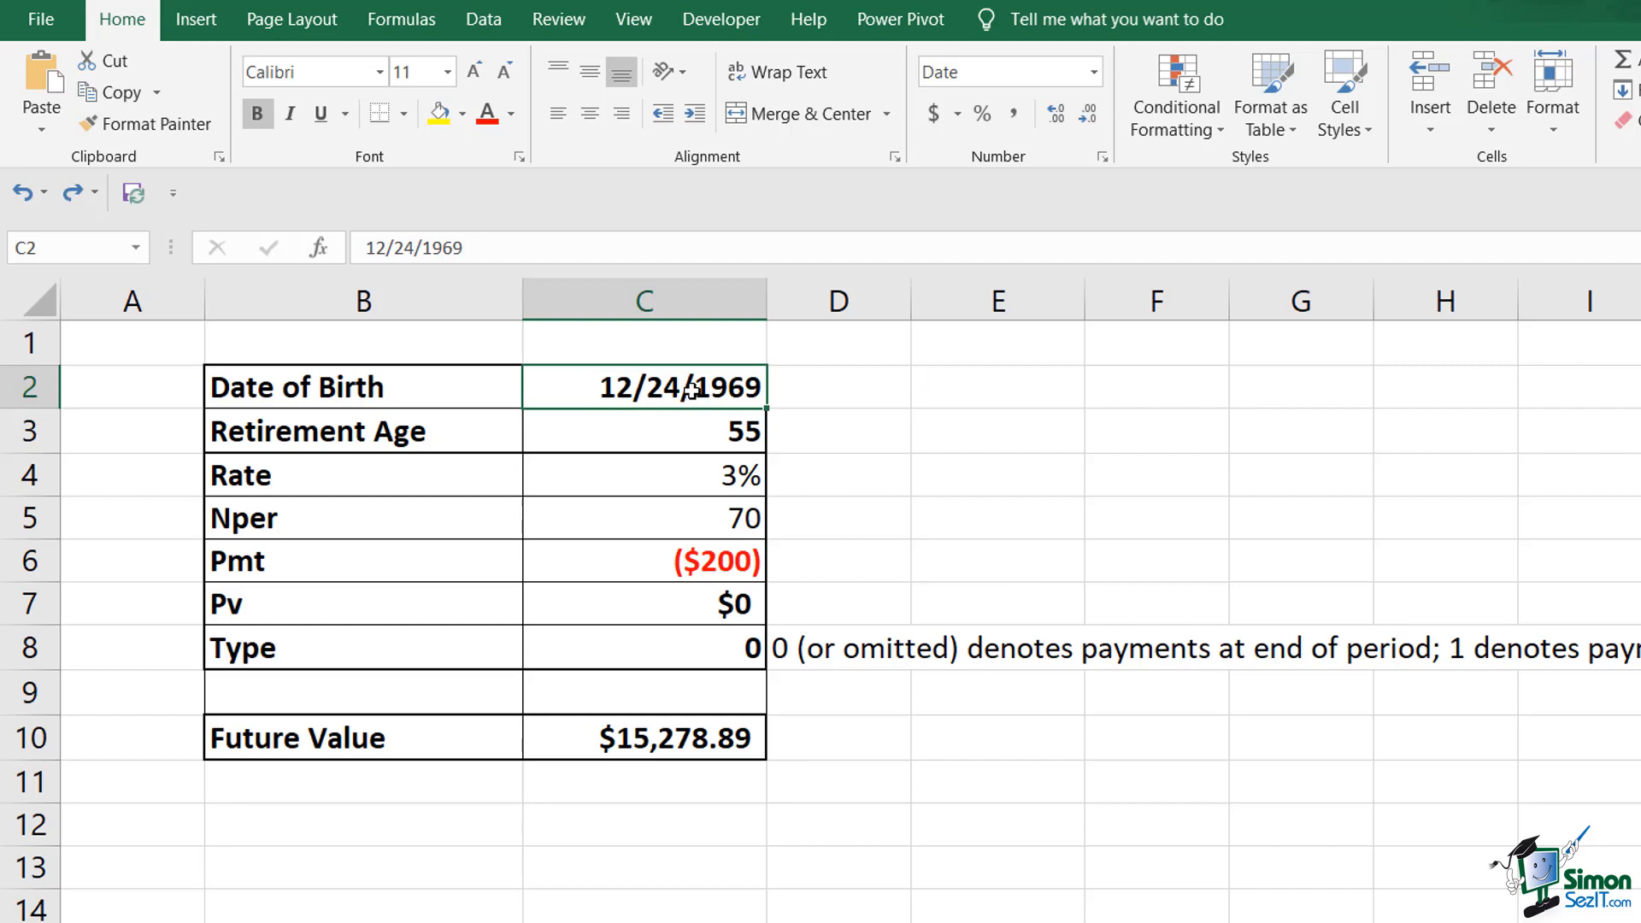
Replace the Date of Birth in C2 with a different birth date and set the Retirement Age in C3 to 58
key(ctrl+y)
click(738, 431)
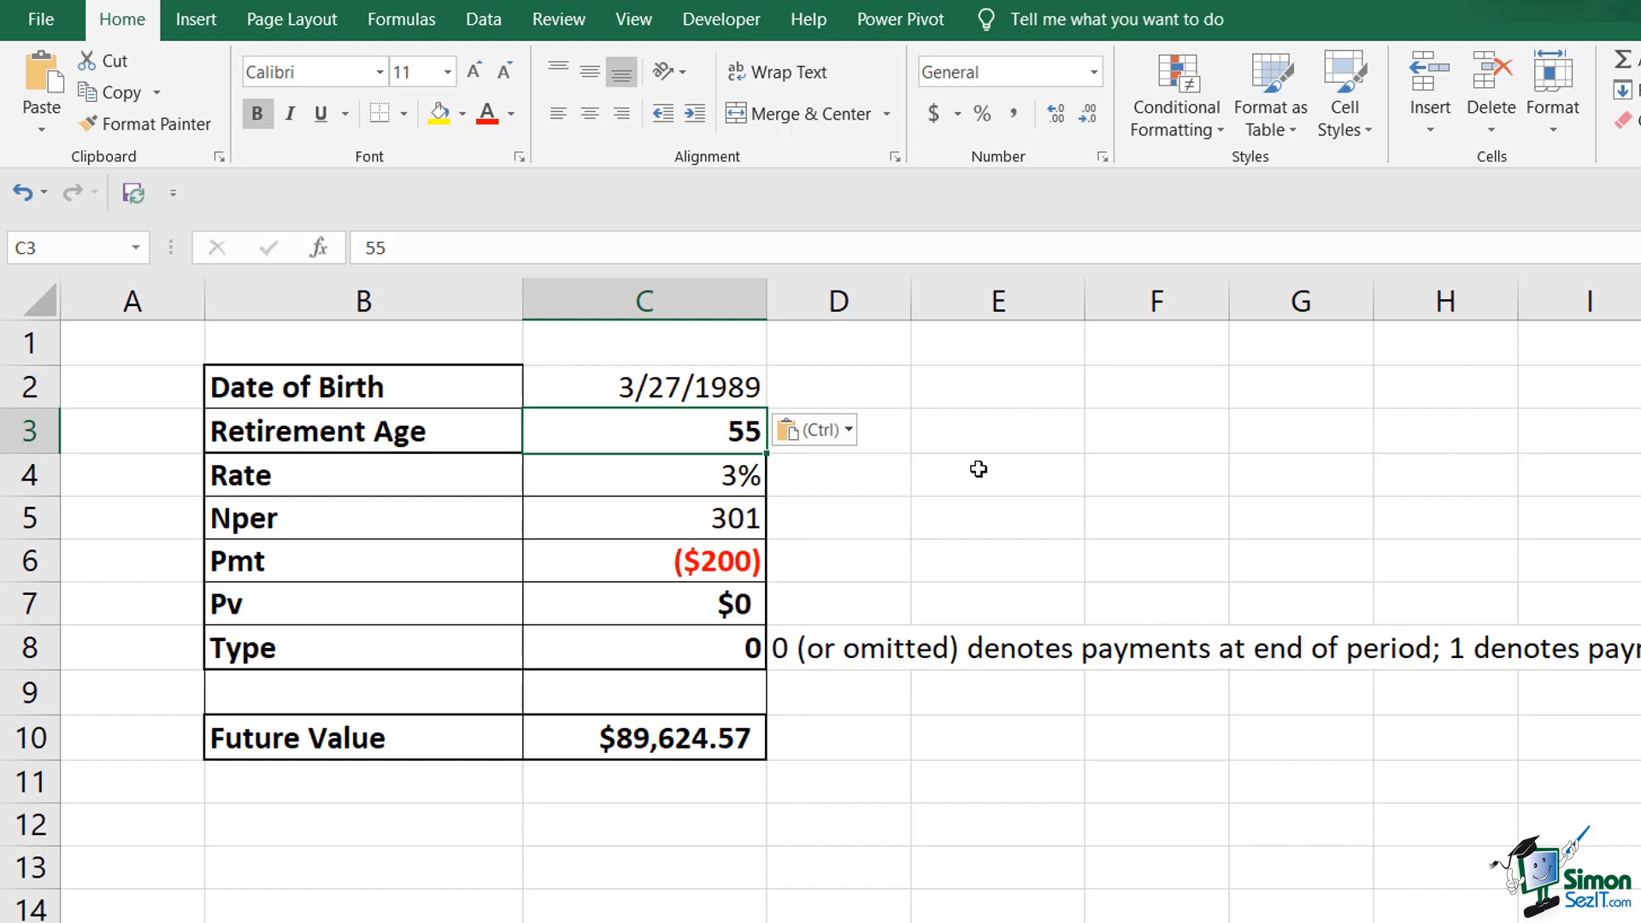
text(58)
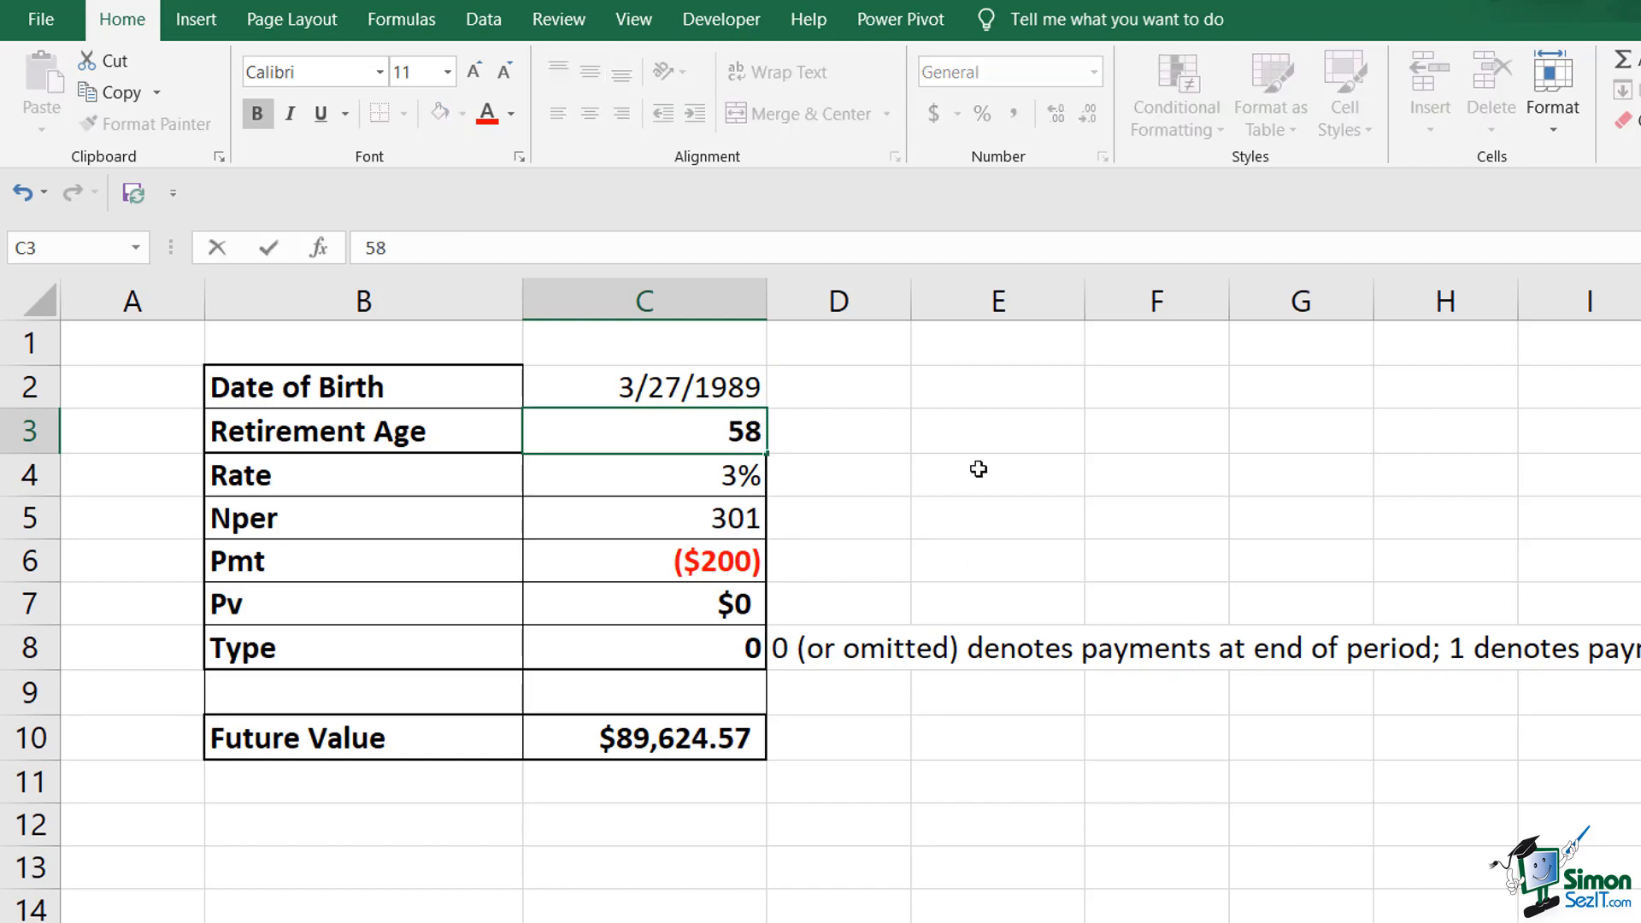
key(Return)
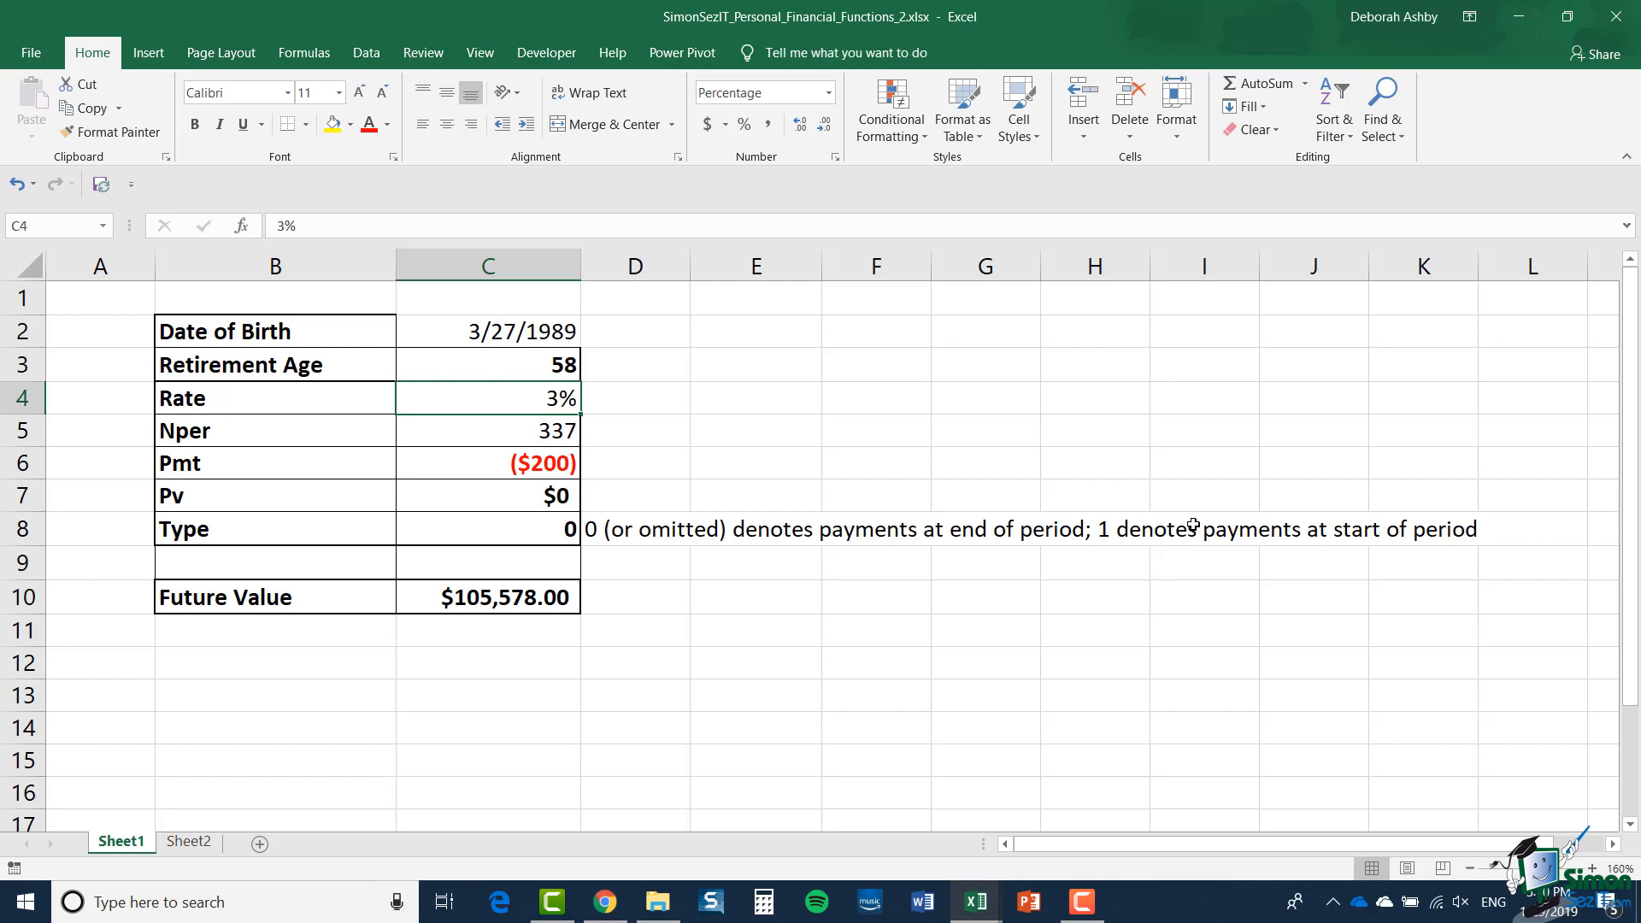
Set the Pv amount in C7 to -100000
key(Down)
key(Down)
key(Down)
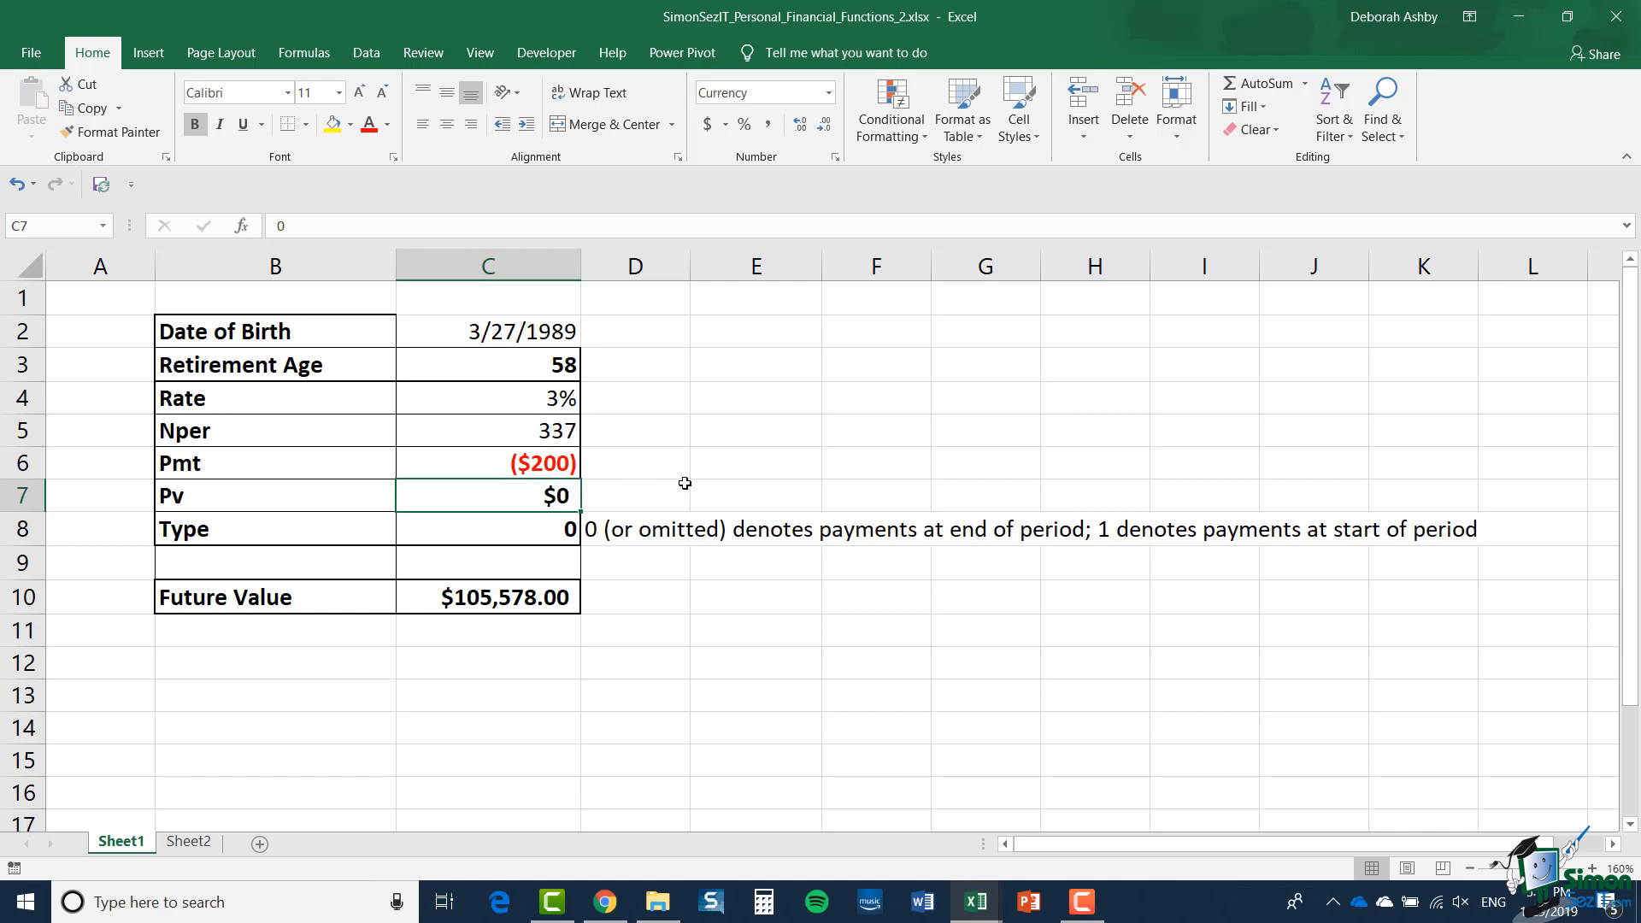
text(-100)
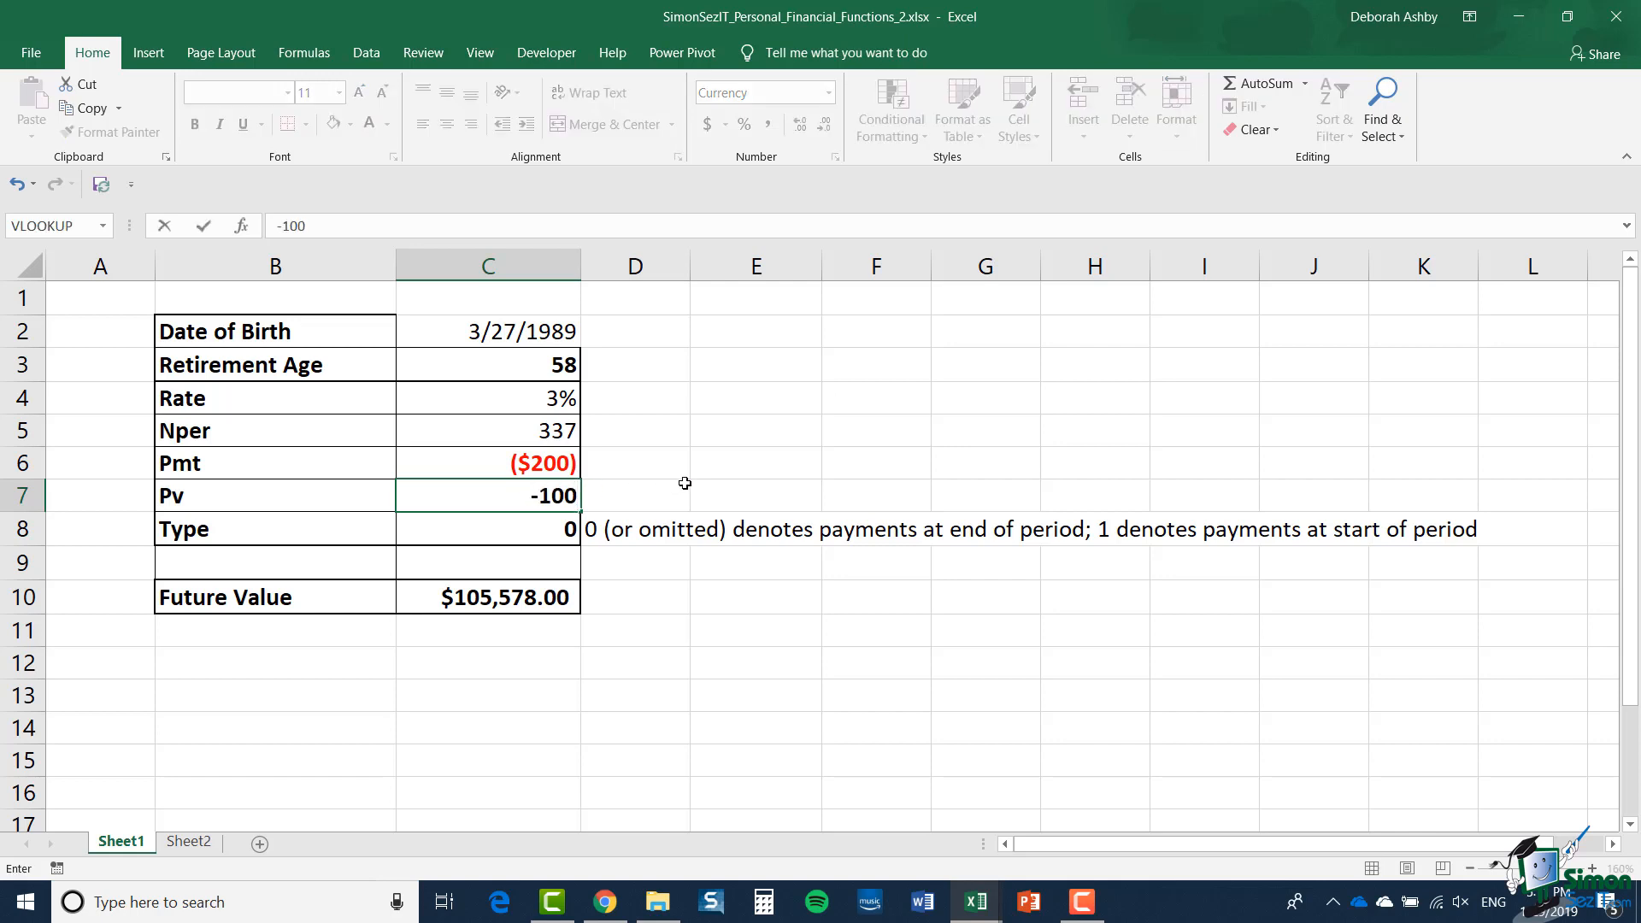
text(000)
click(684, 483)
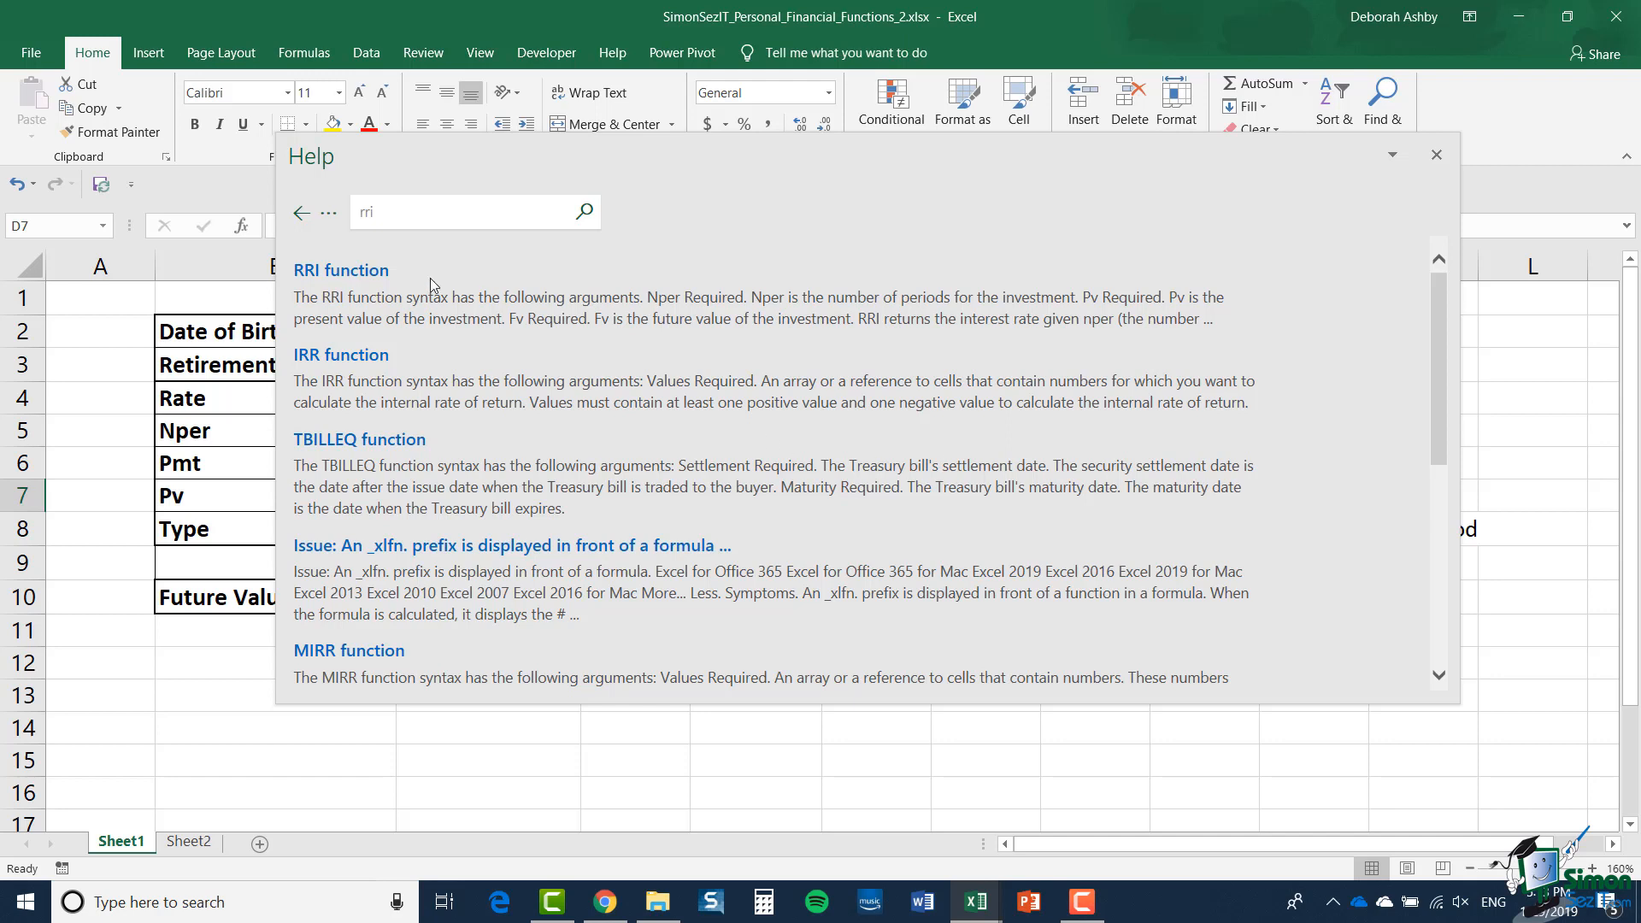
Read the Help article on the RRI function's description, syntax and arguments, and return to the search results
click(342, 273)
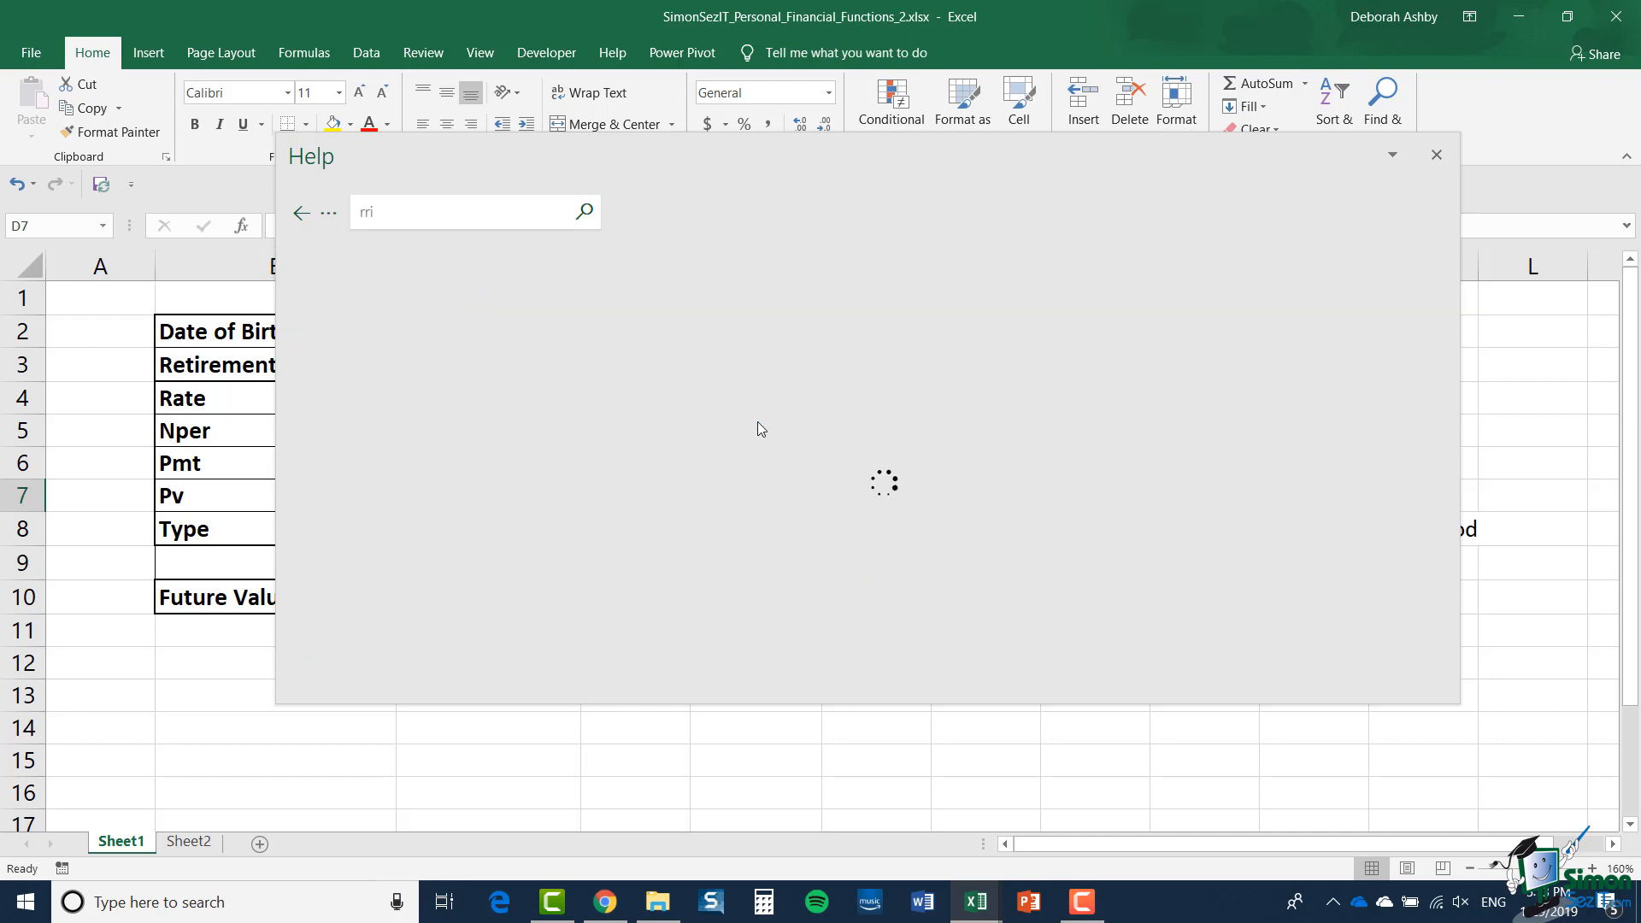
scroll(799, 405, down, 1)
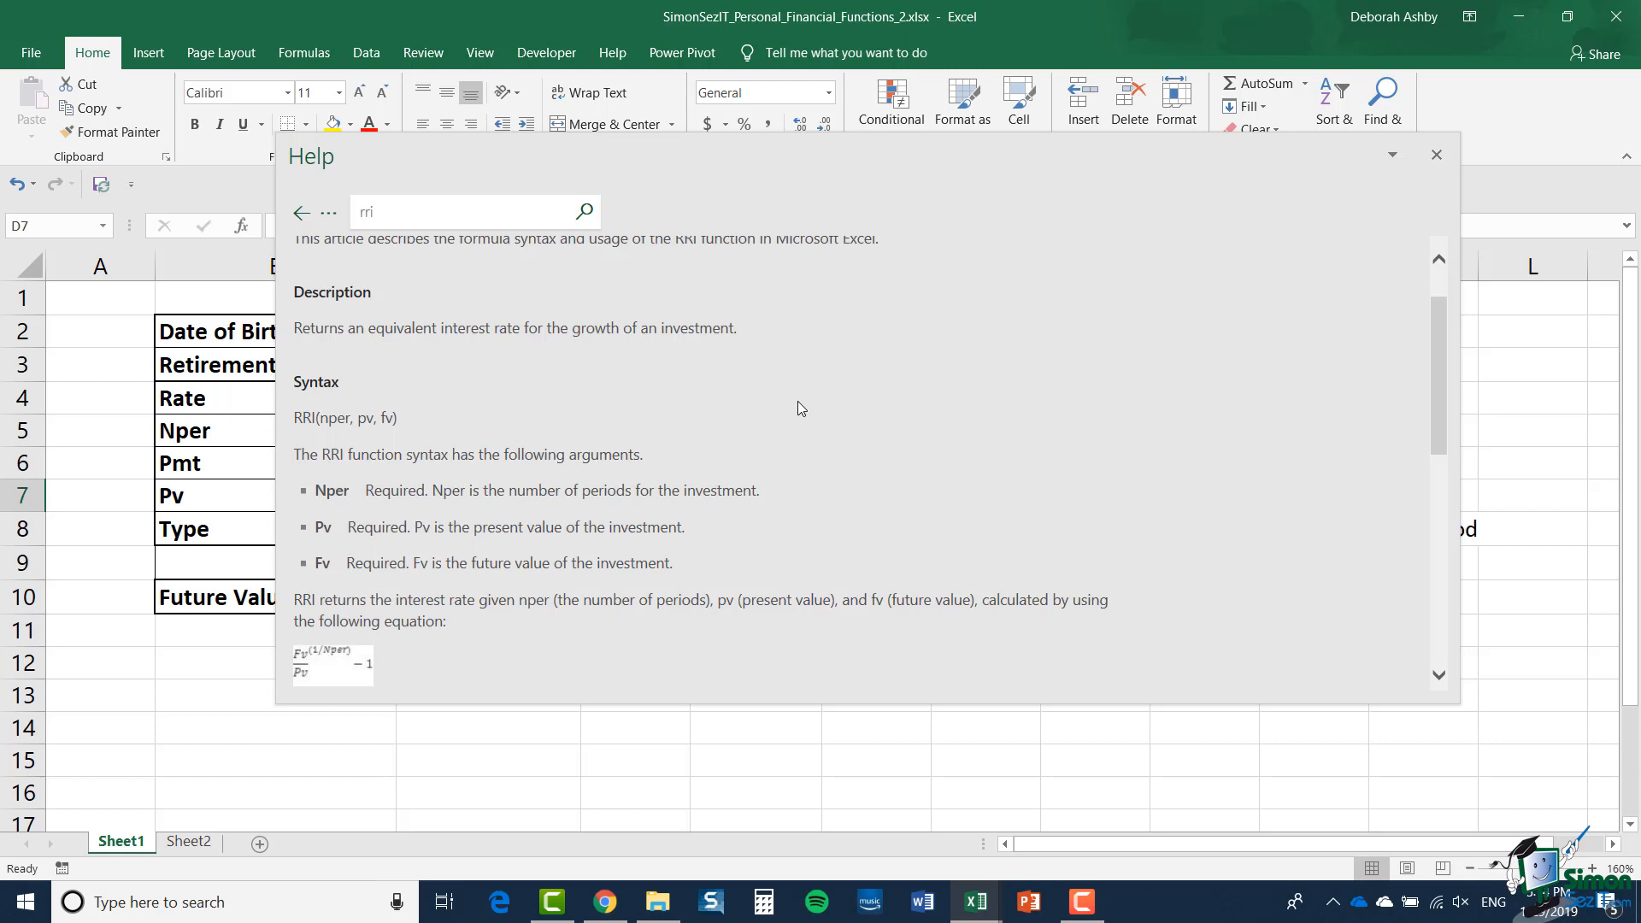
click(301, 213)
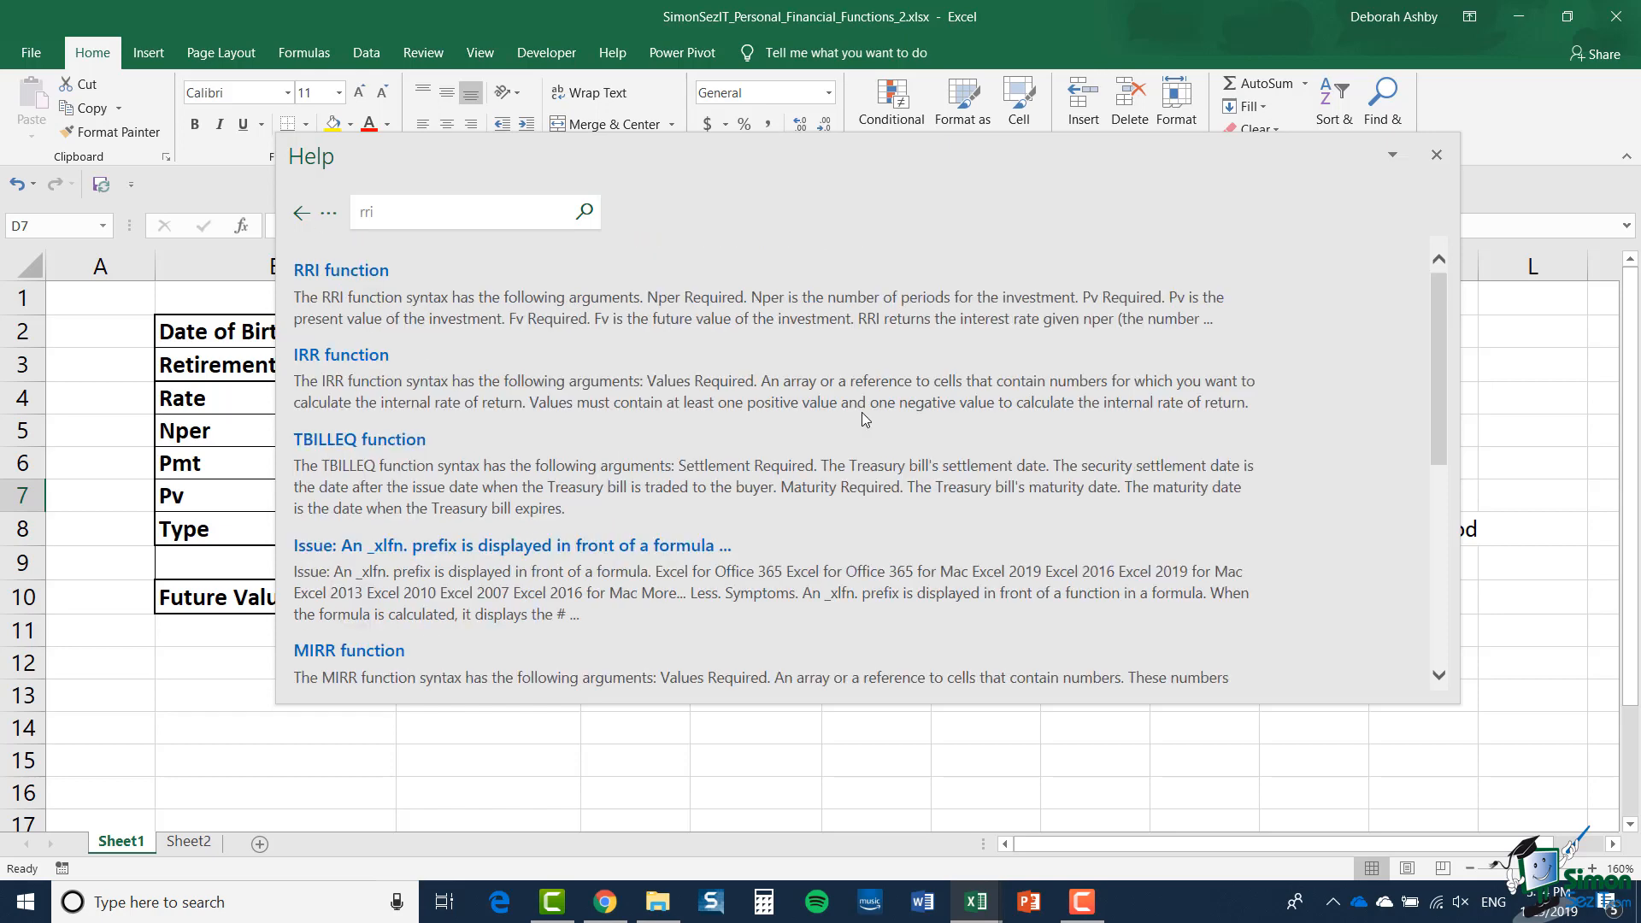
Find the PDURATION function among the Help results and read its article through to the example formulas
scroll(862, 412, down, 2)
scroll(862, 413, down, 2)
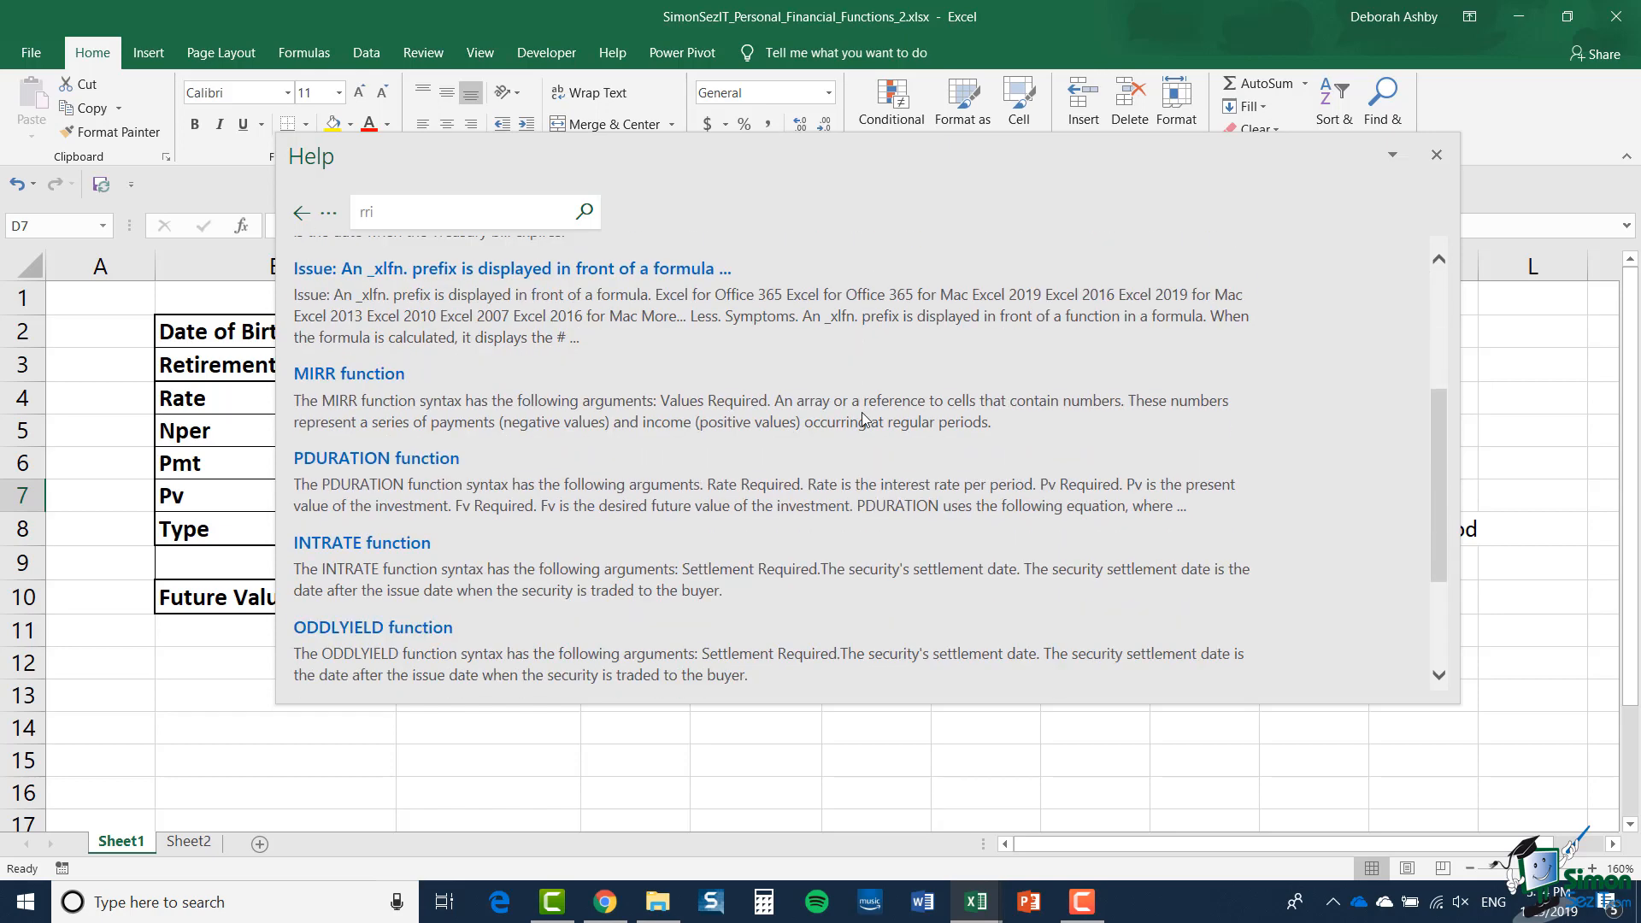
scroll(861, 419, down, 1)
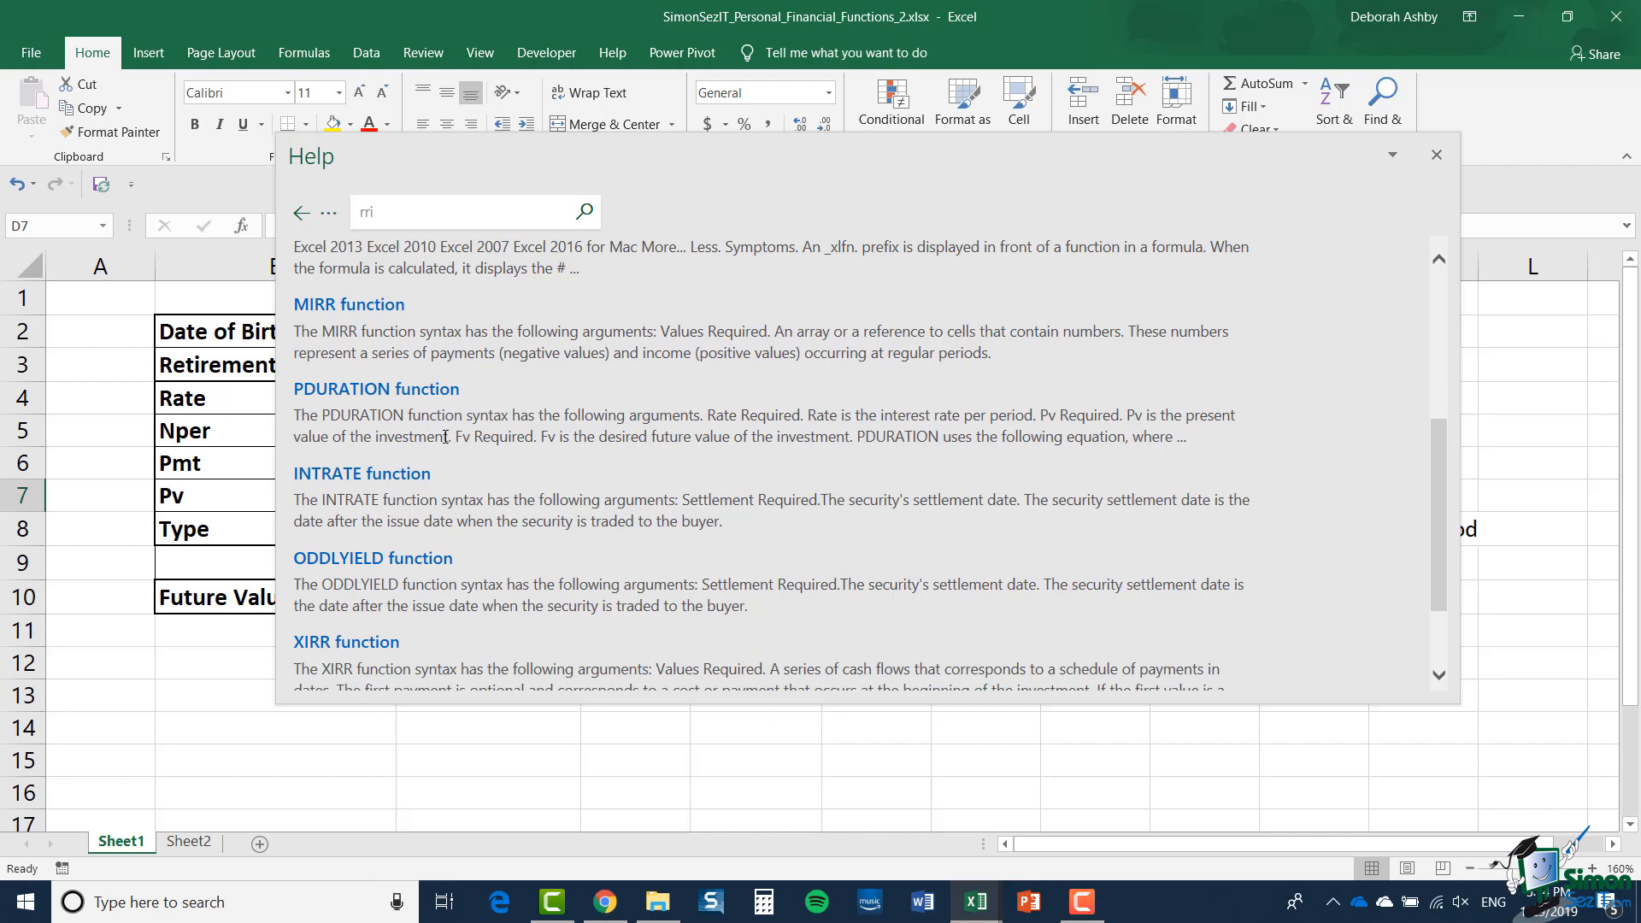
click(386, 392)
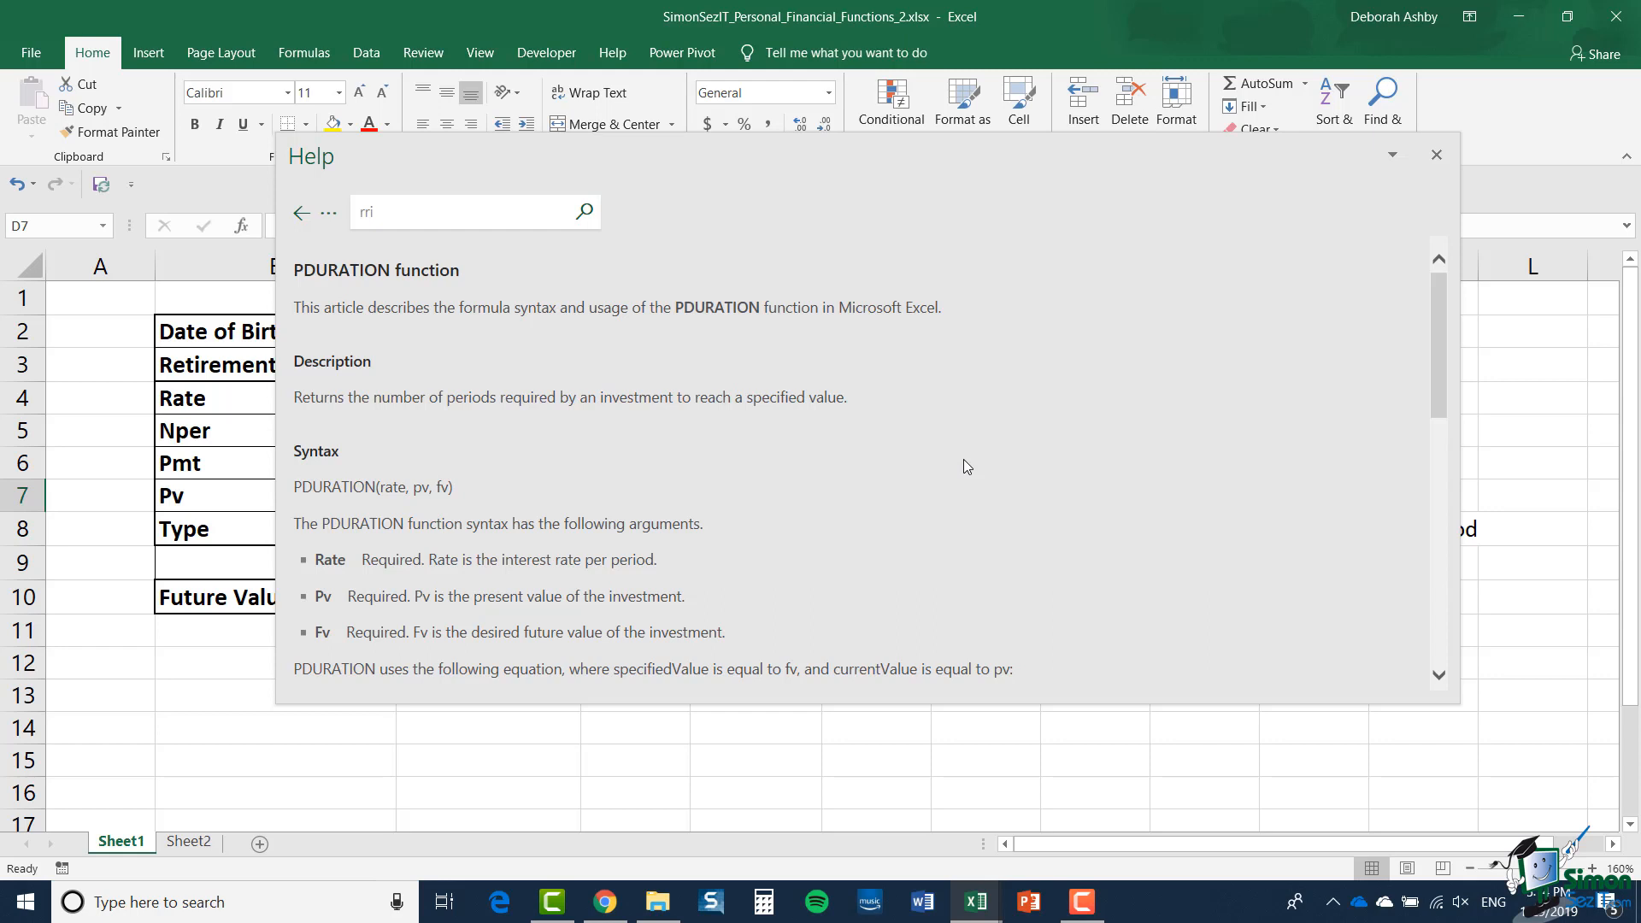
scroll(964, 460, down, 10)
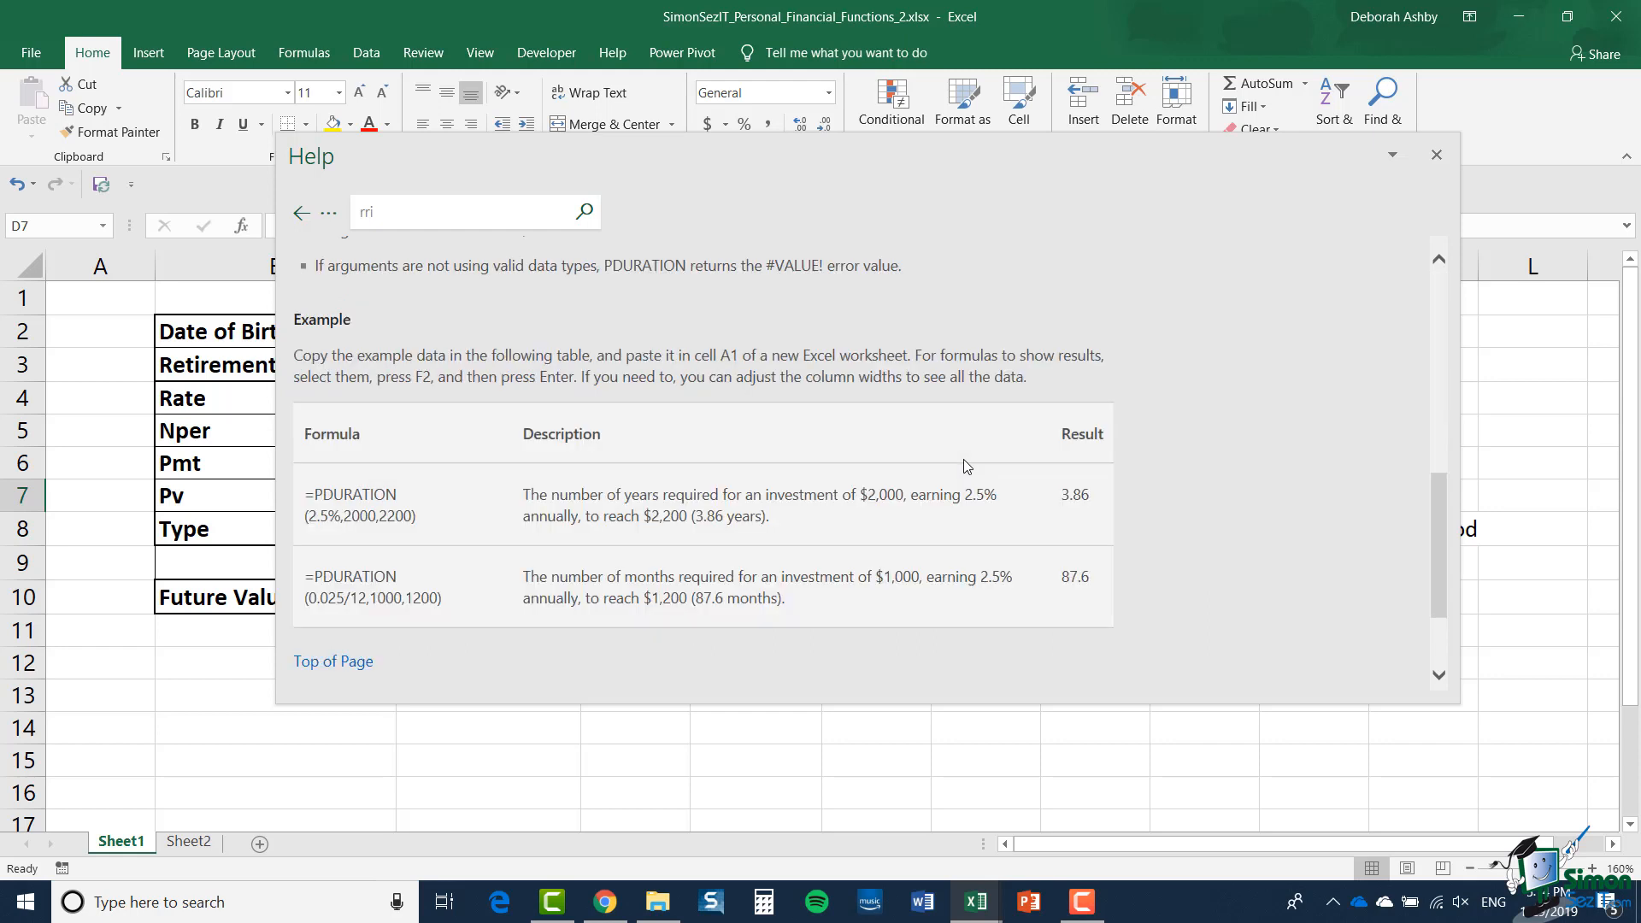